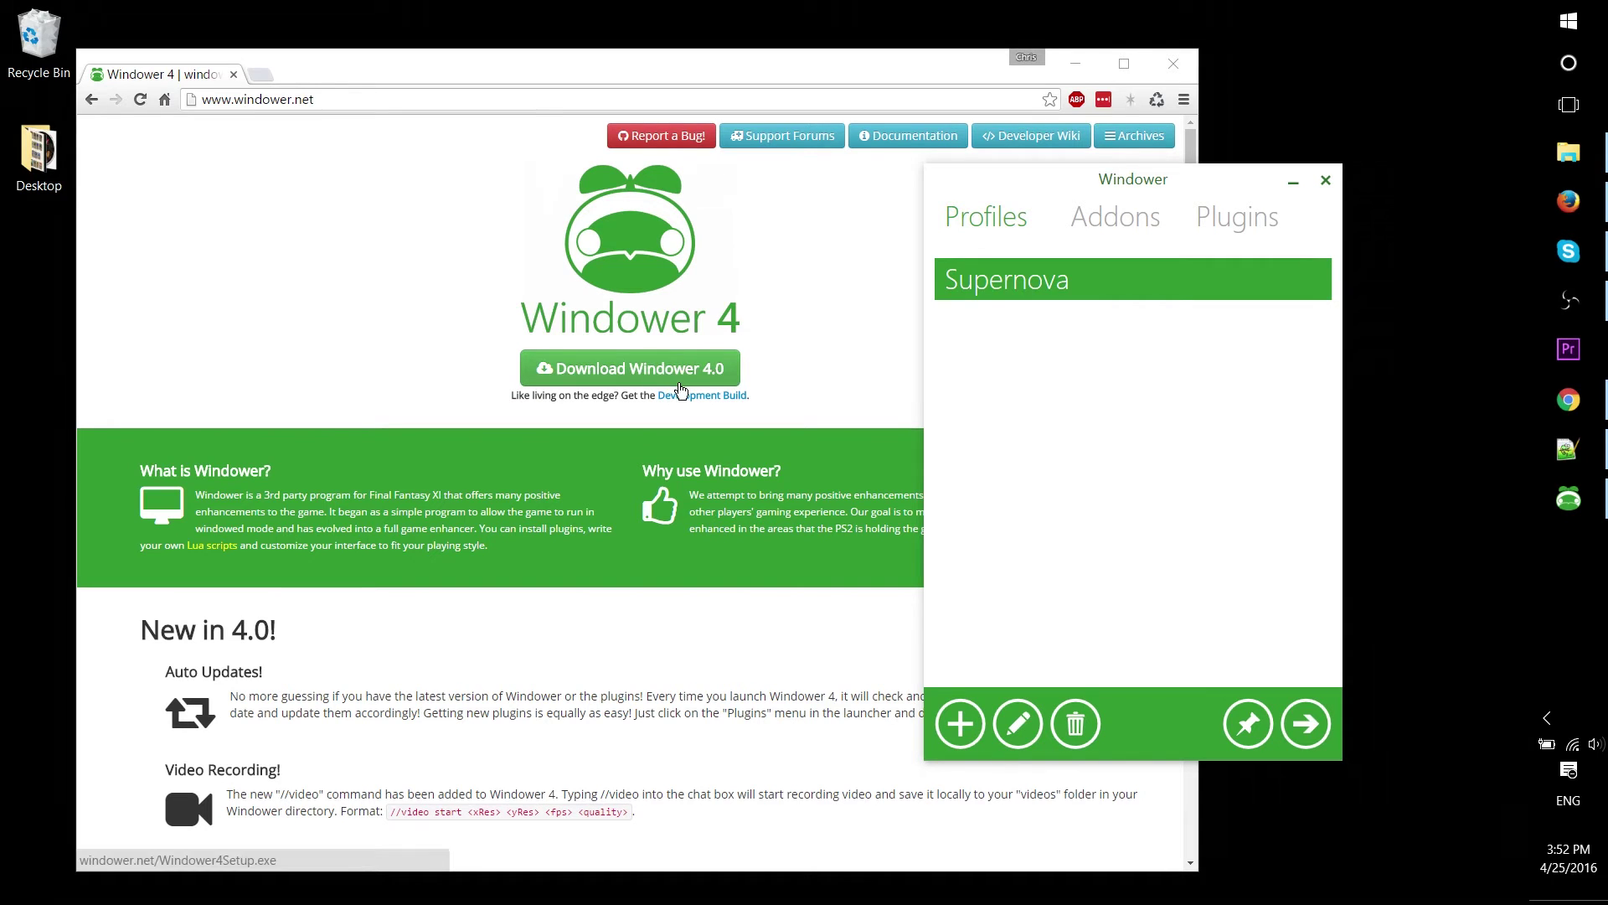
Step: Create a new launcher profile named "FFXI Classic Server"
click(961, 727)
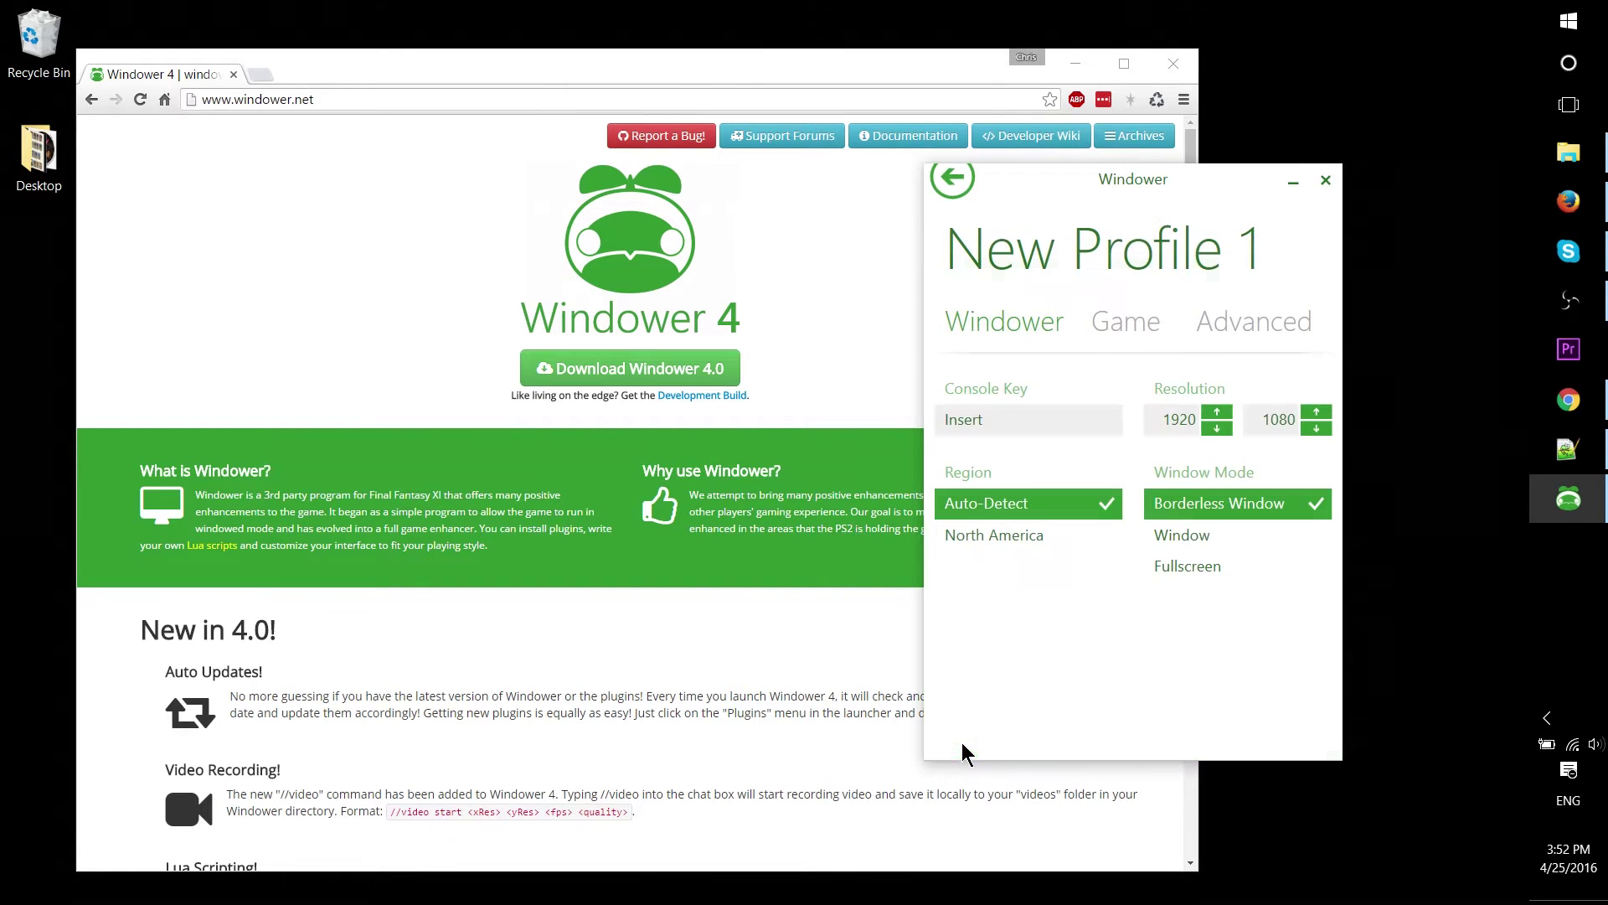
click(1101, 252)
key(End)
key(shift+Home)
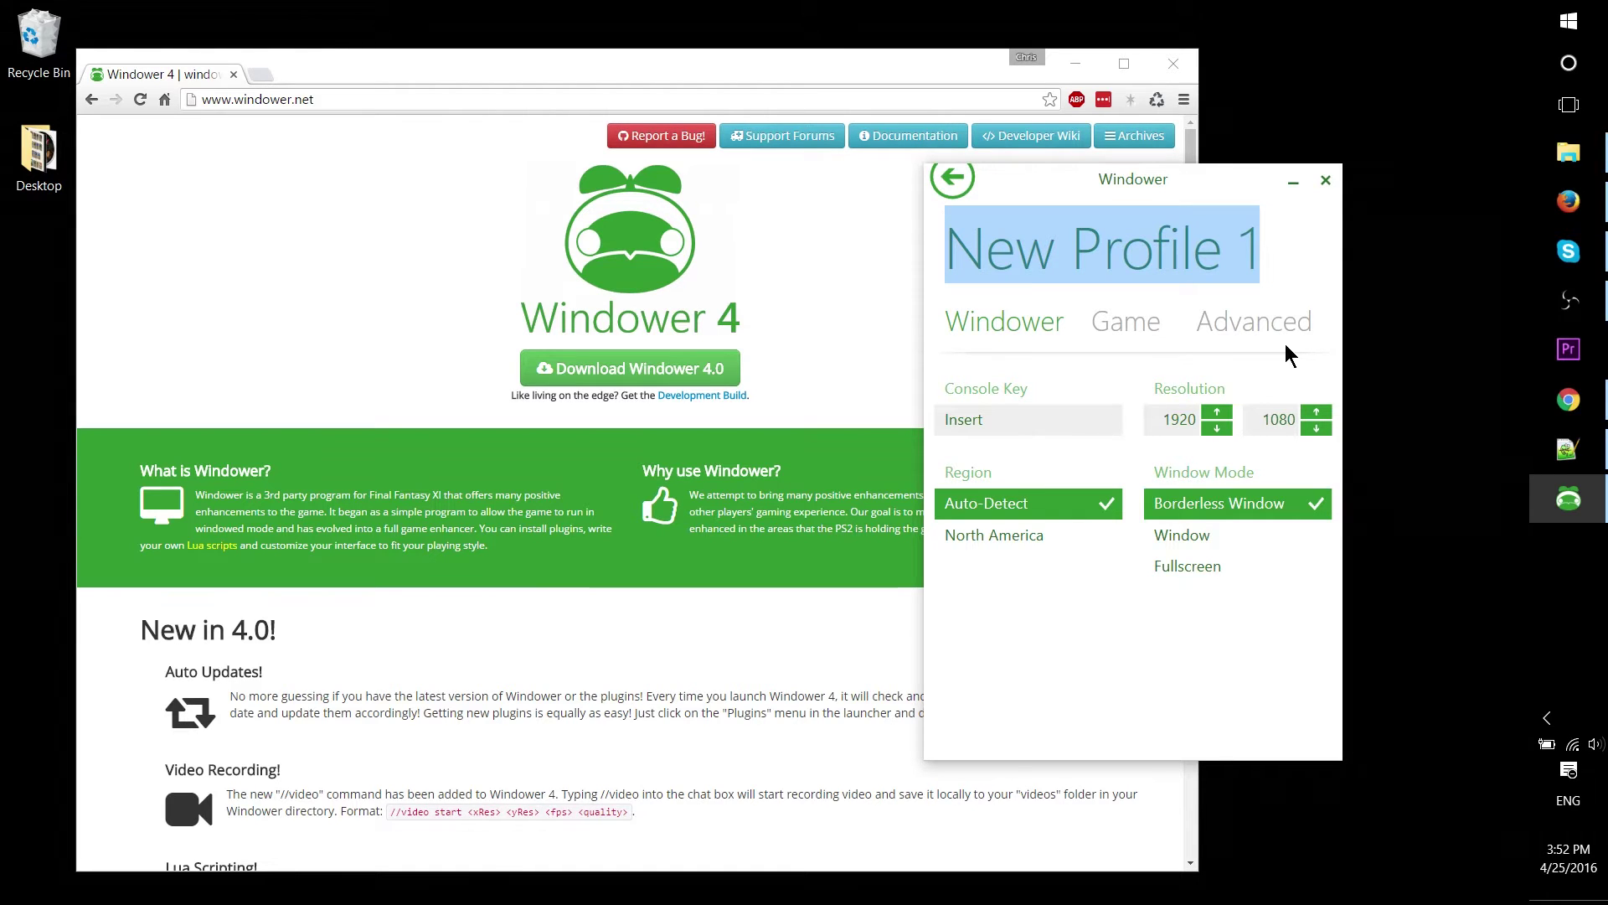
text(FFXI )
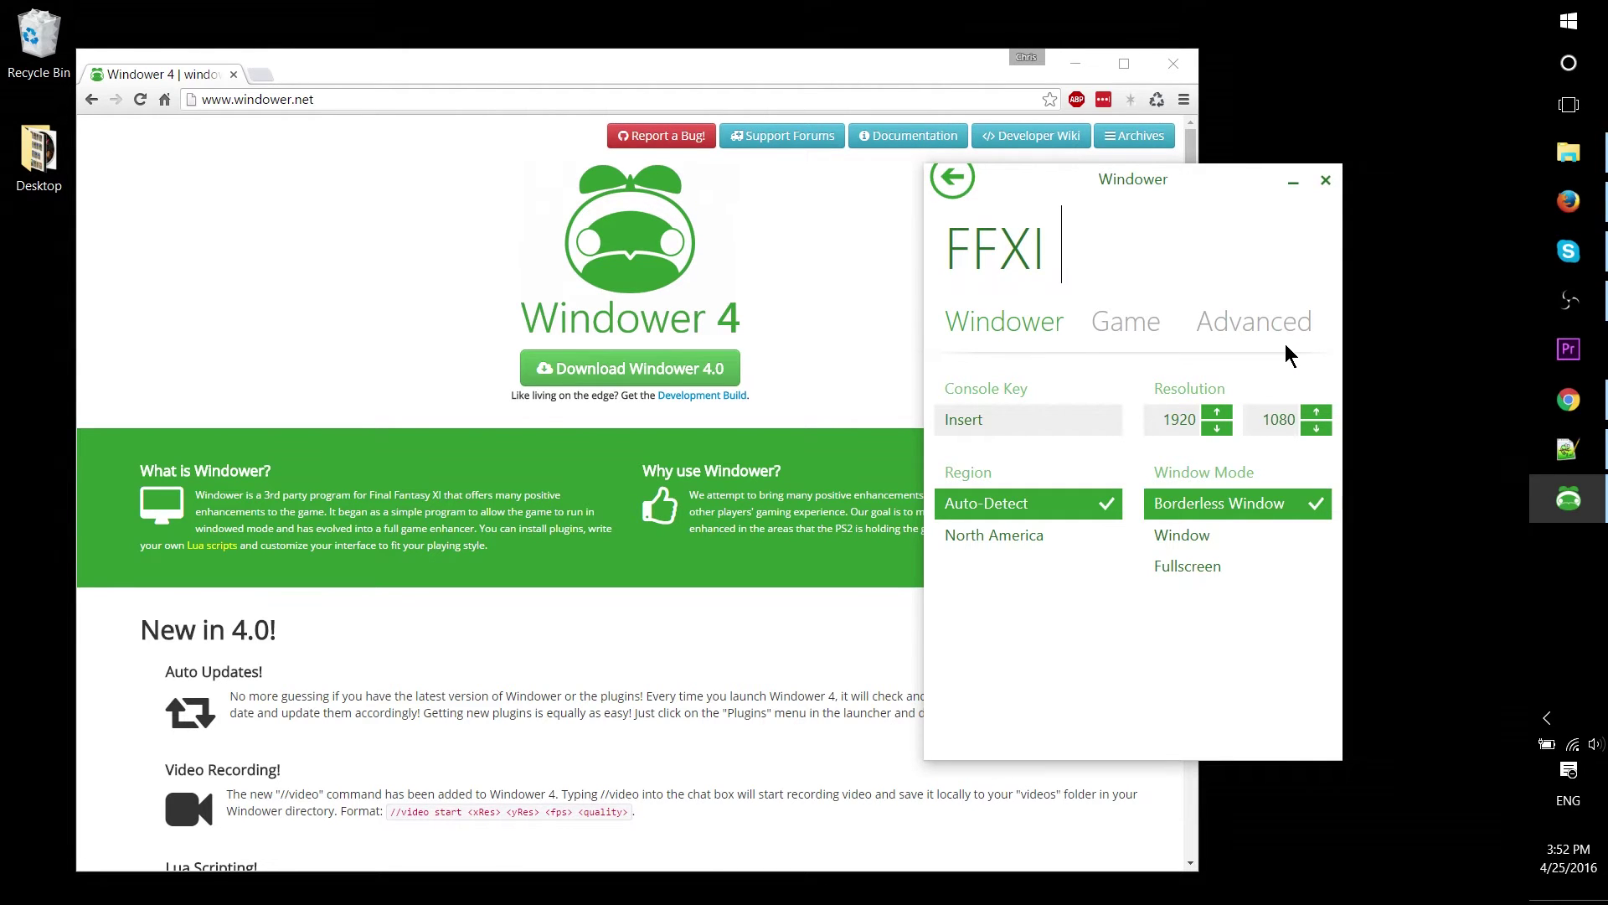
text(Classic Server)
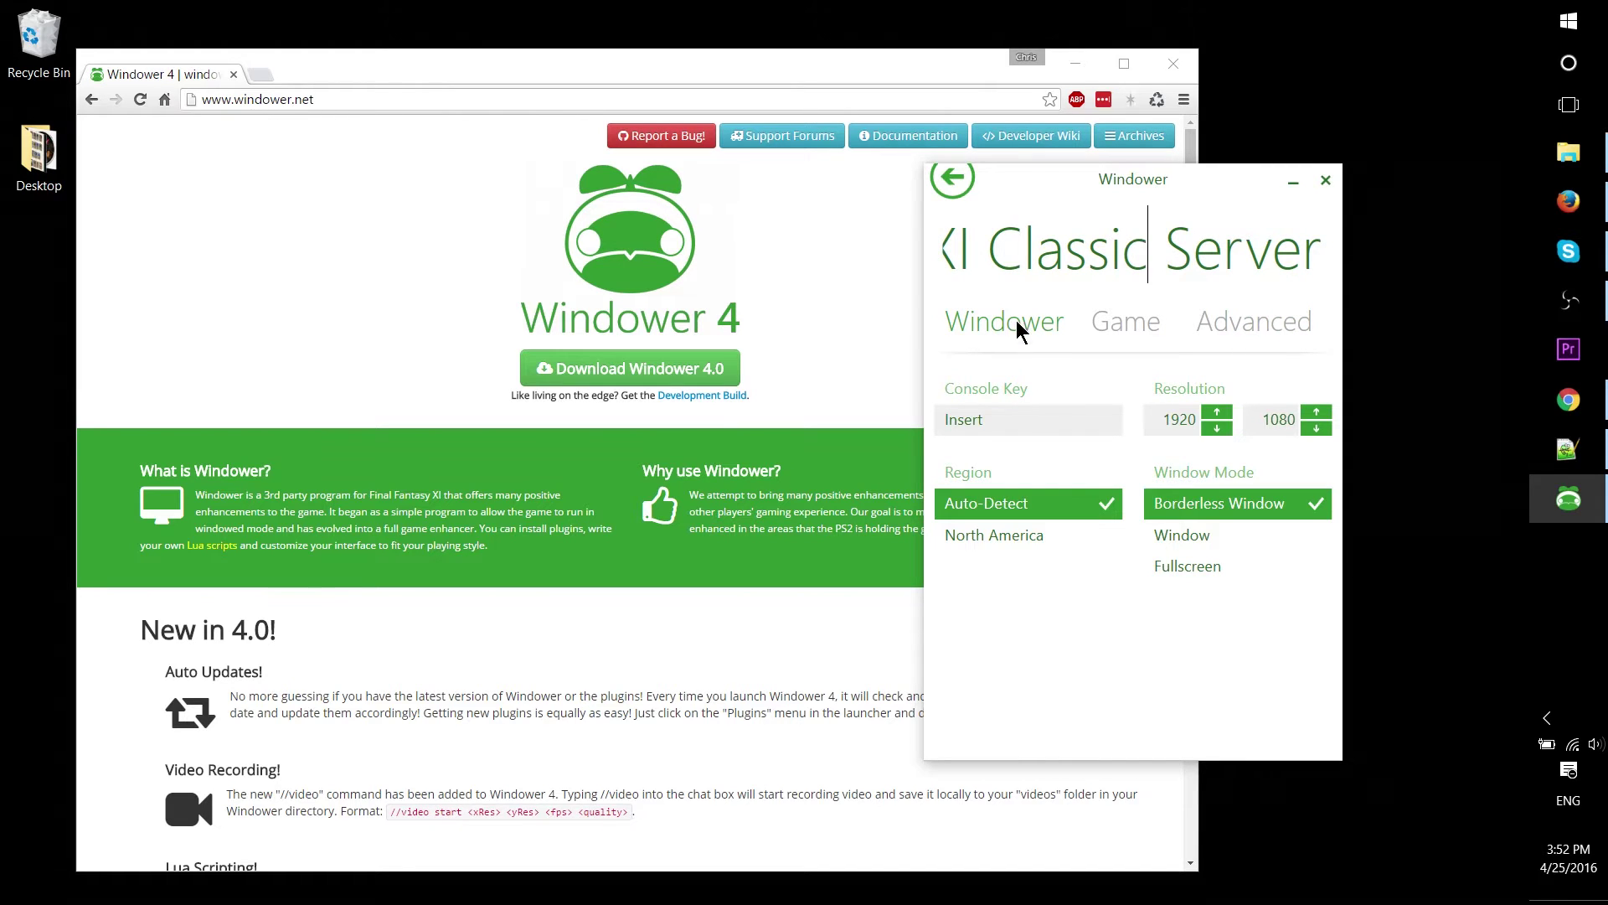
Step: Set the new profile's window mode to Fullscreen, check its Game and Advanced settings, and return to the profile list
click(1178, 426)
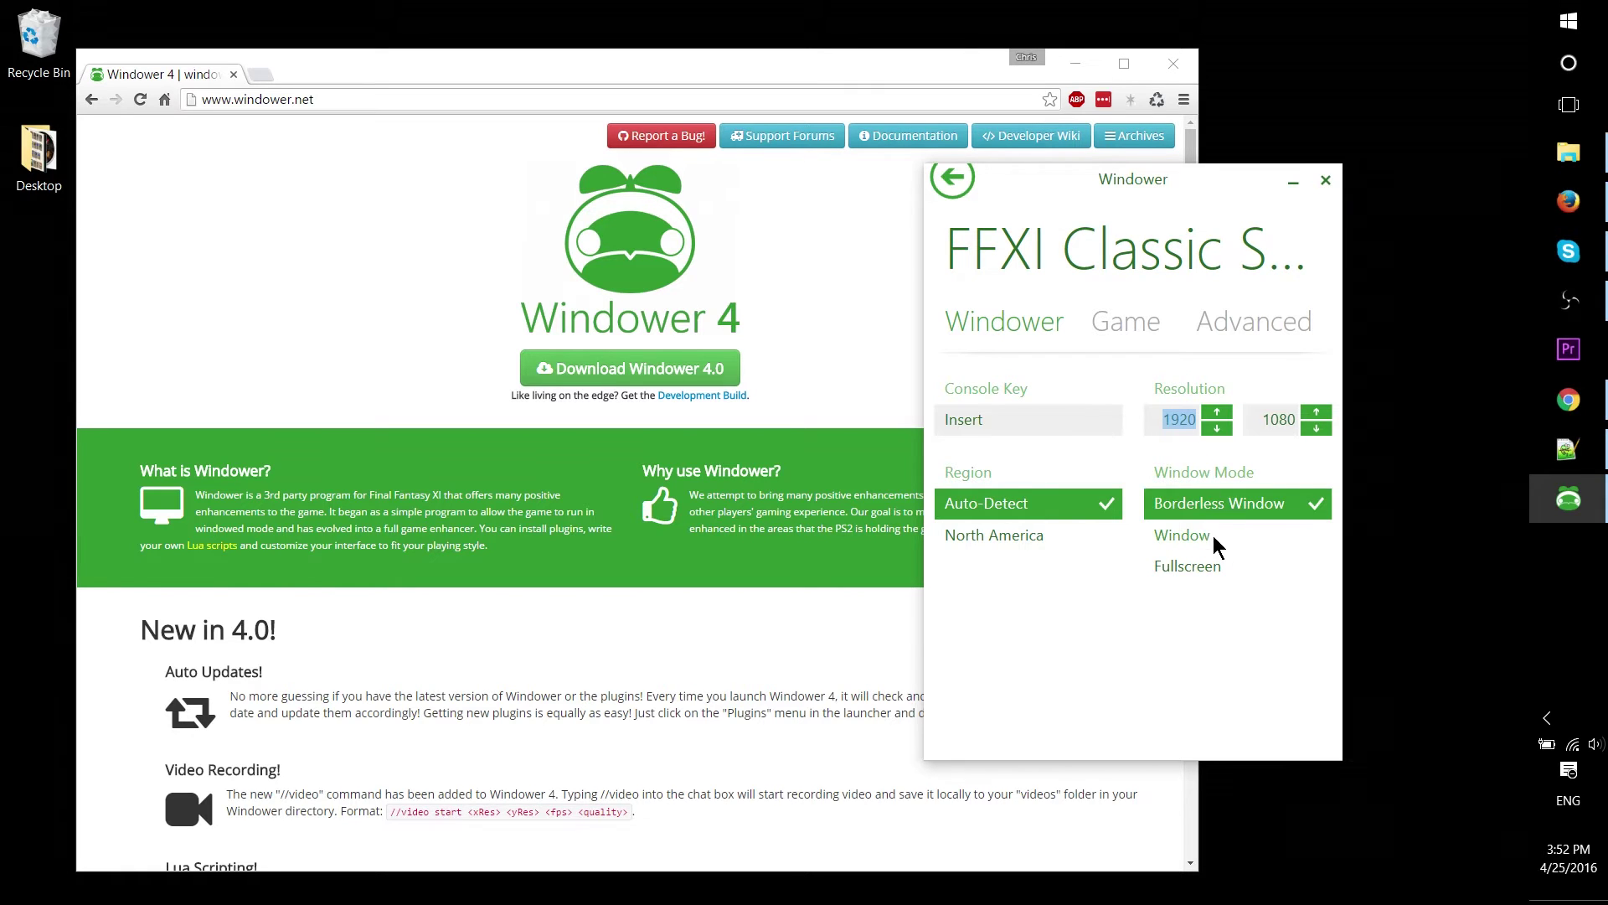
click(1238, 534)
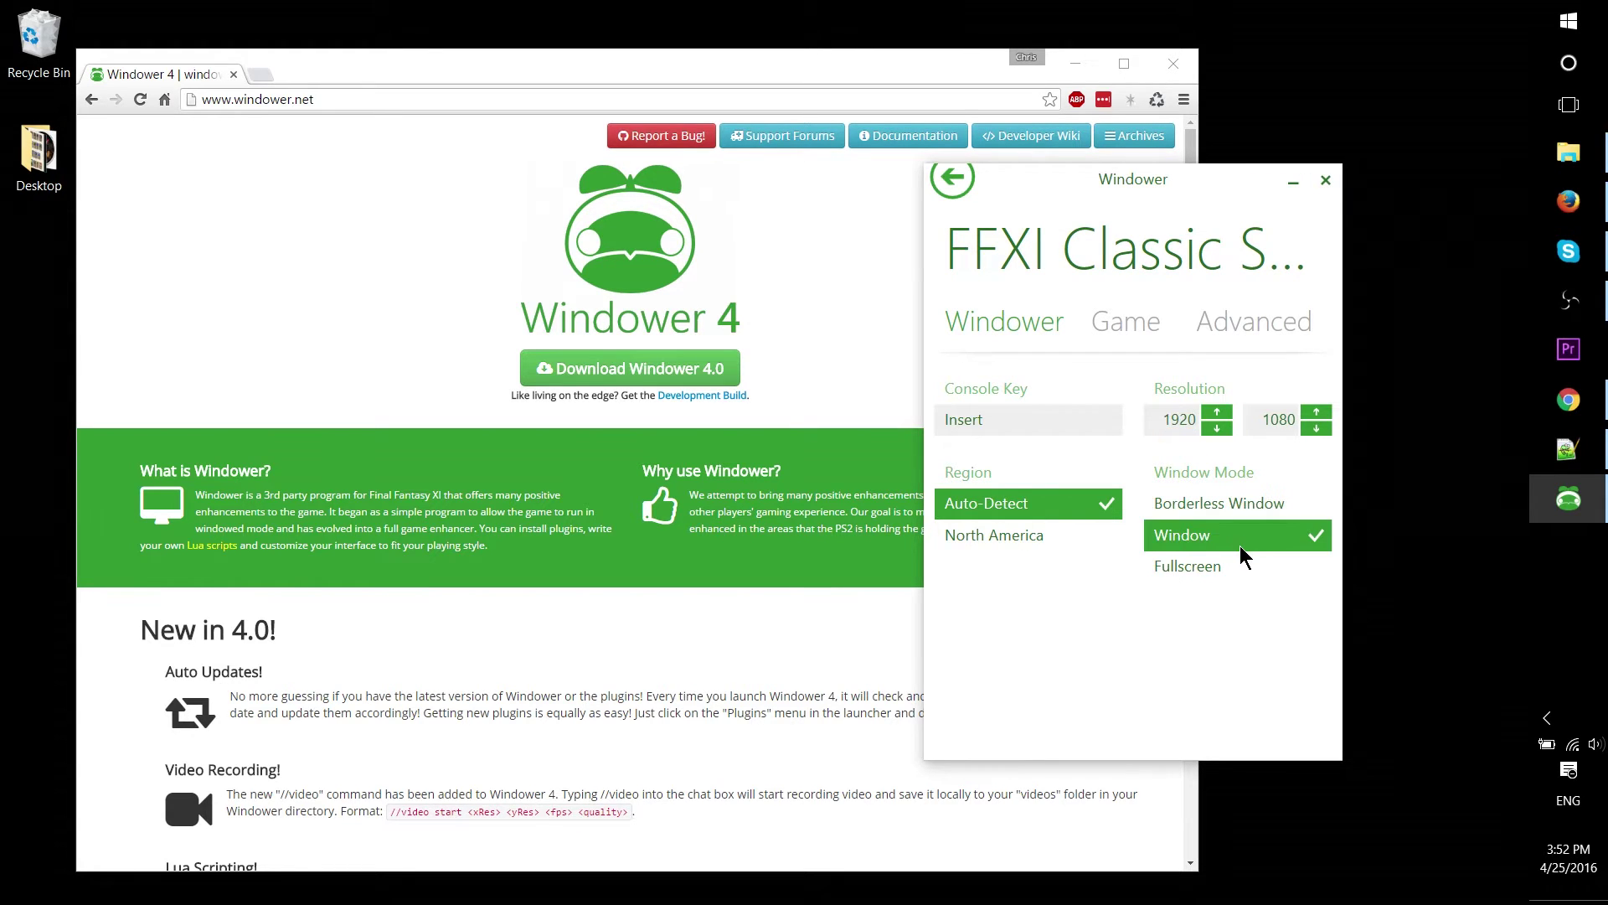
click(1239, 566)
click(1128, 325)
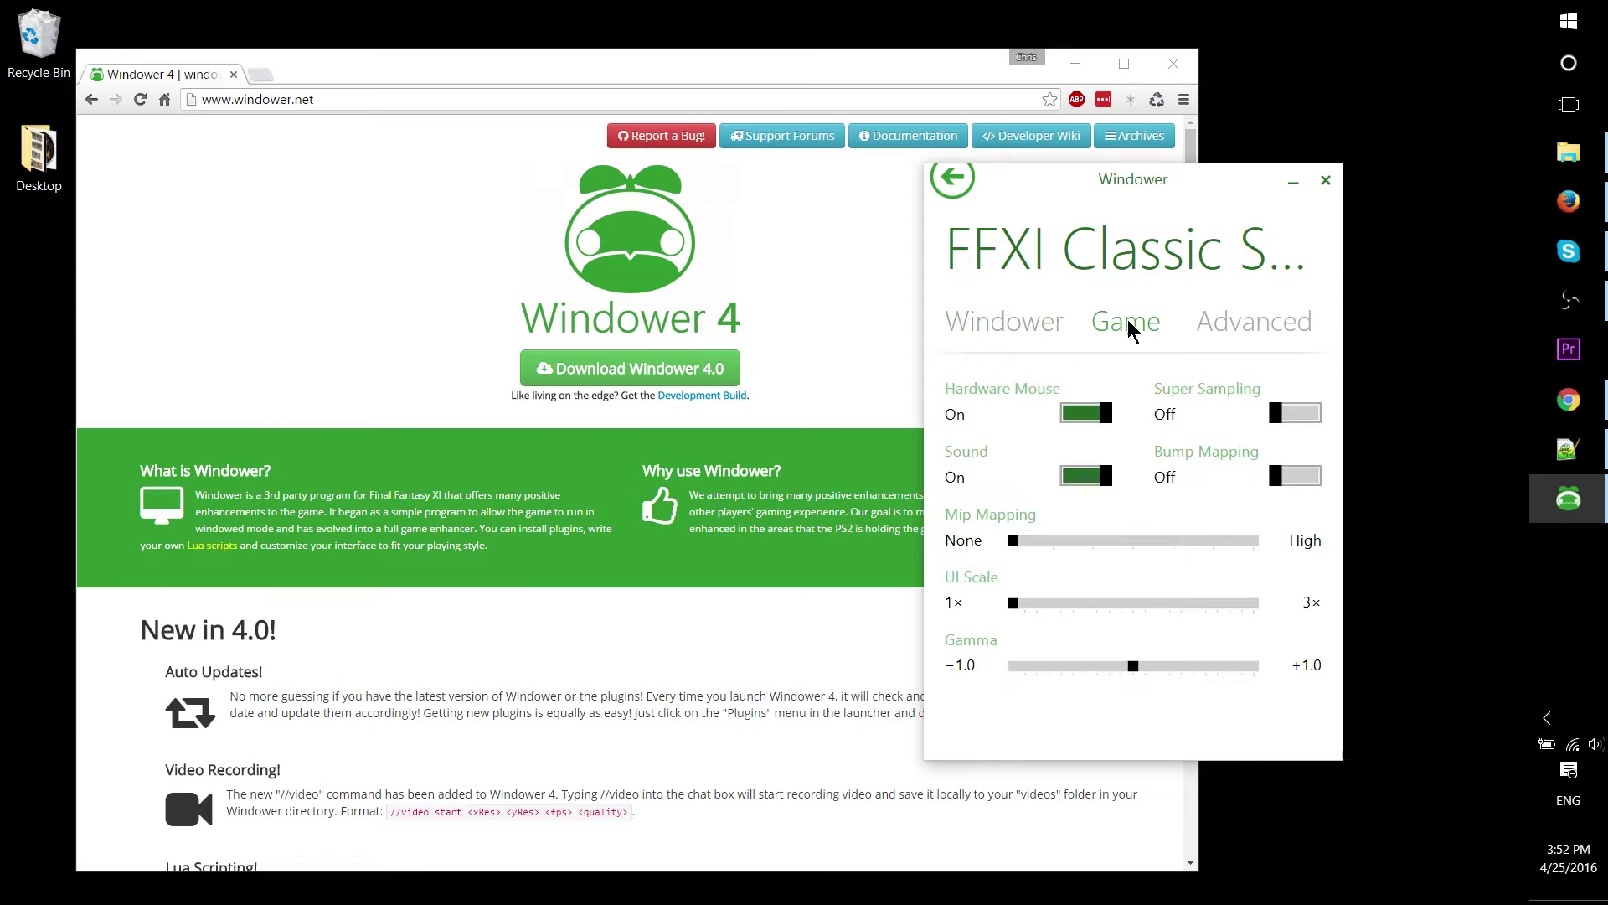
click(1269, 333)
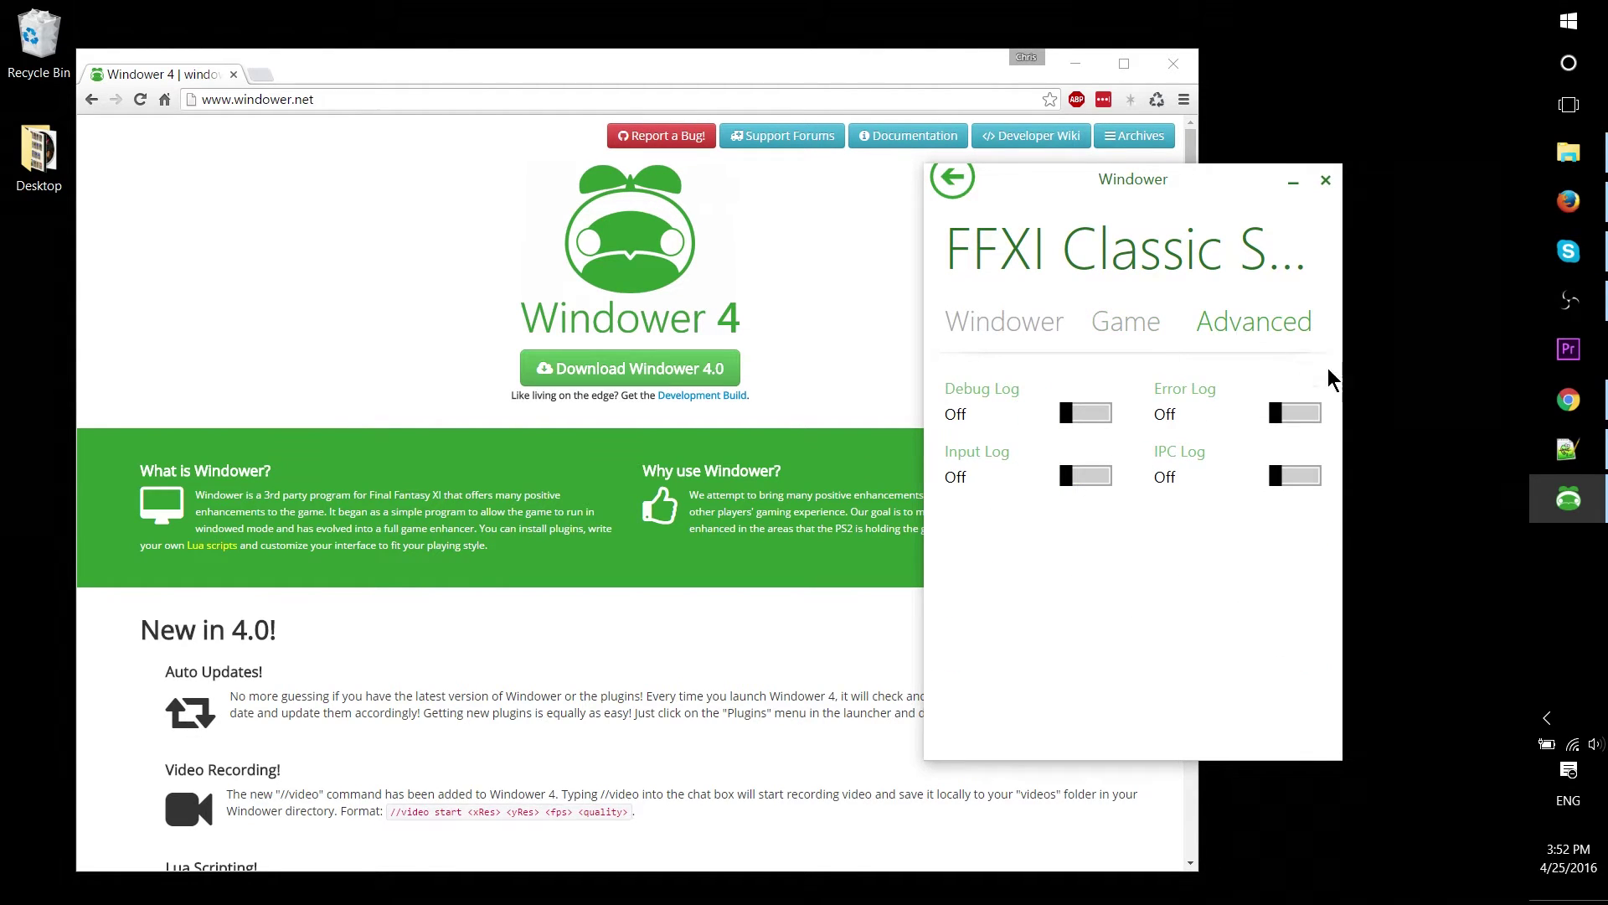
click(951, 185)
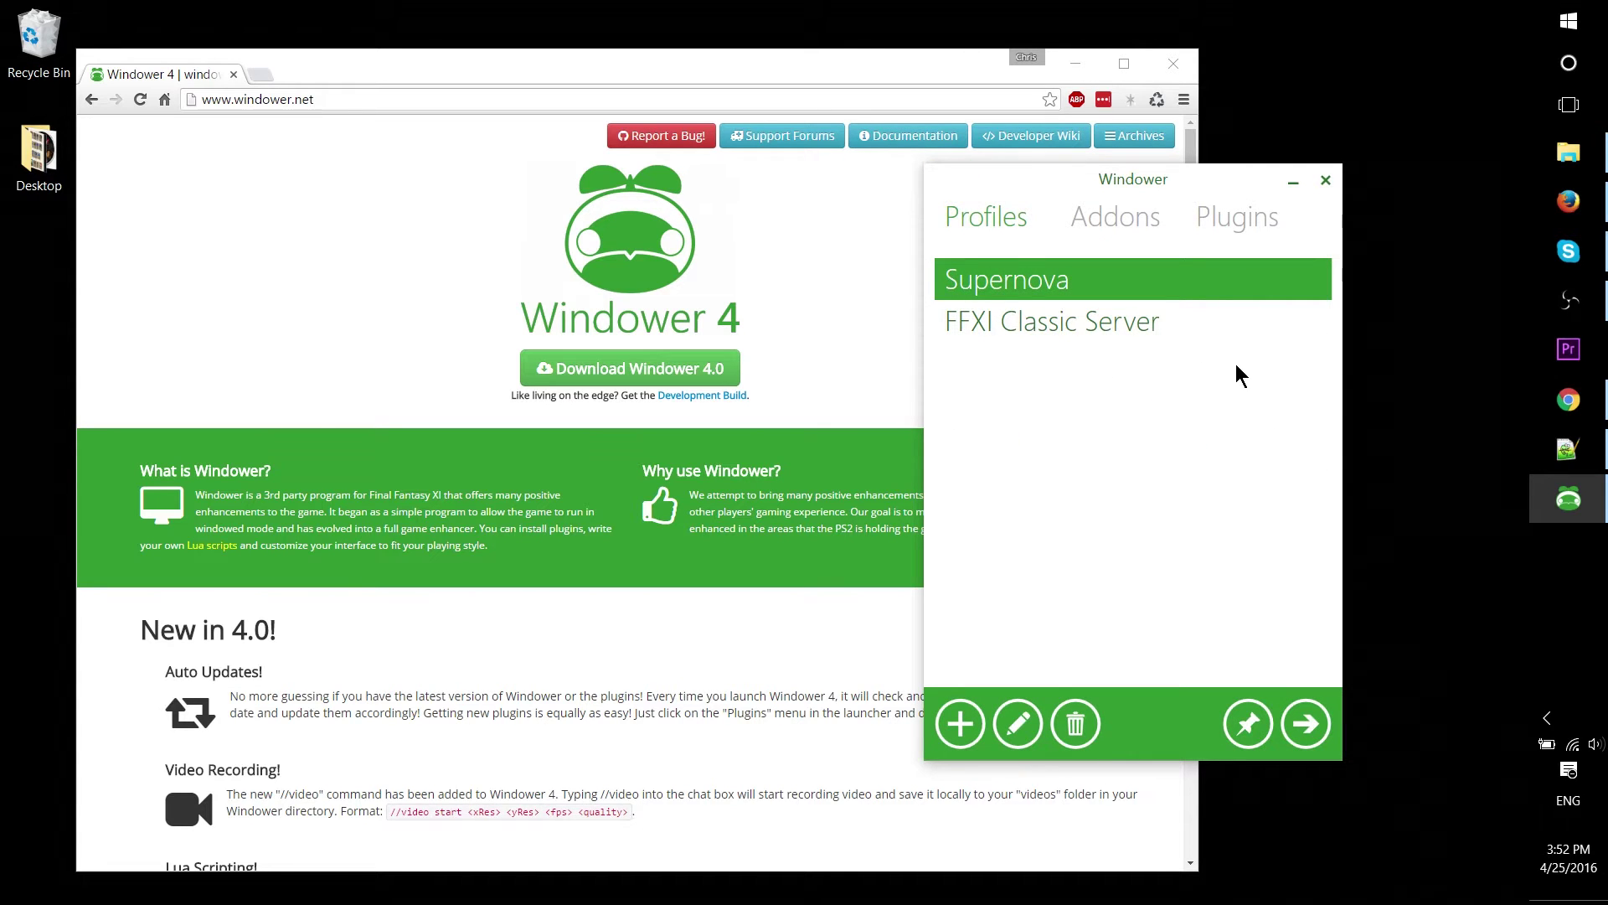
Step: Look through the list of available addons and return to the profile list
click(1131, 230)
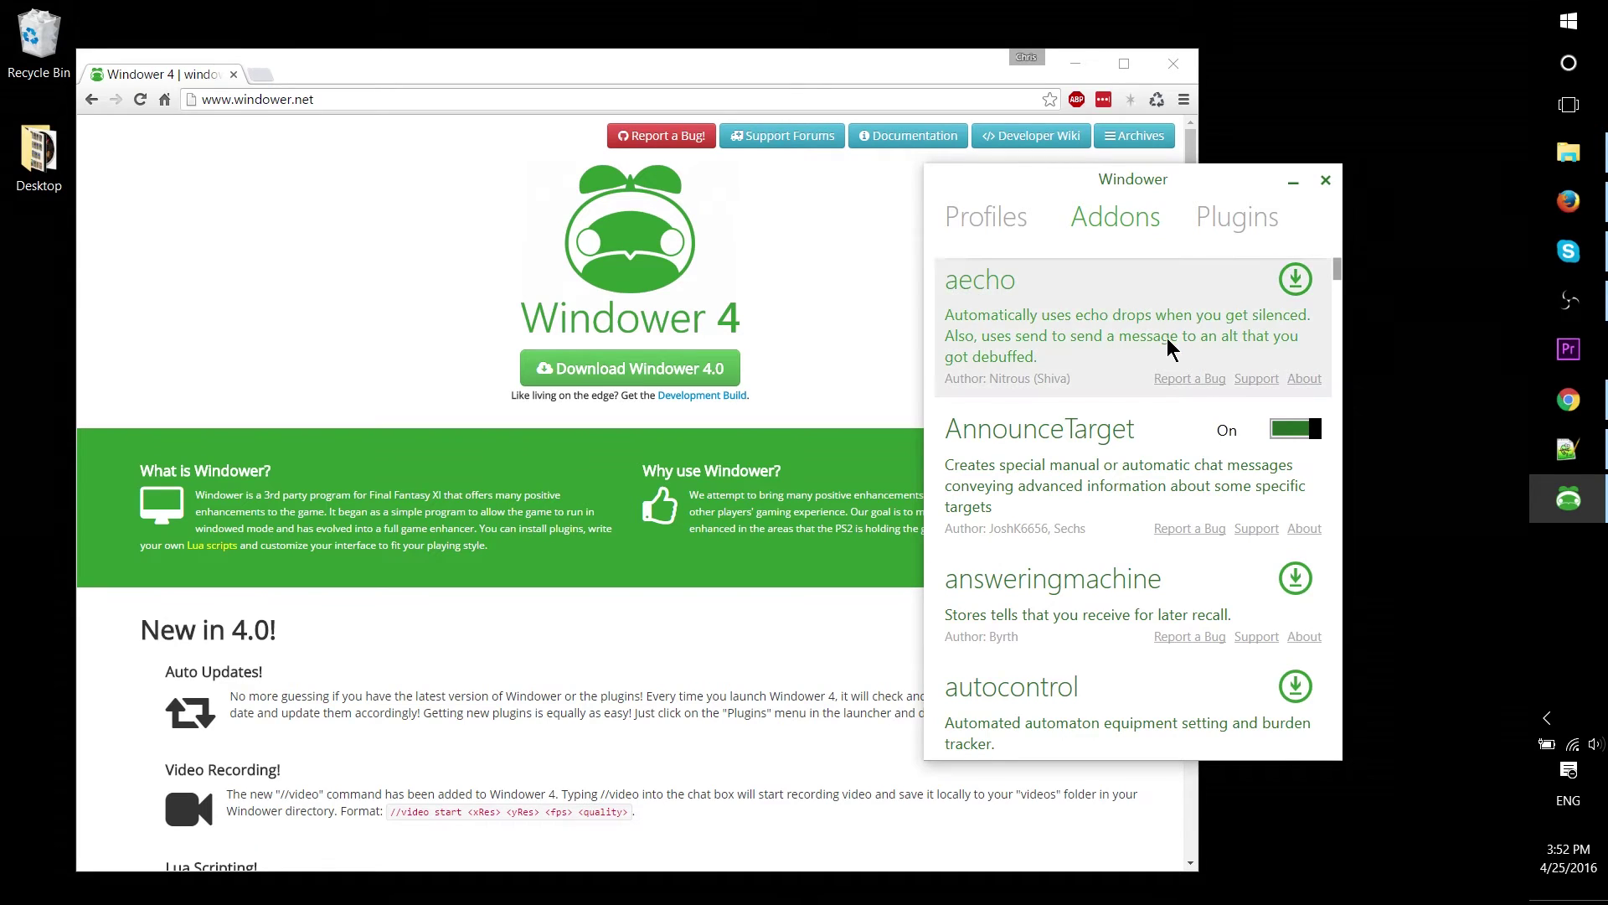
scroll(1168, 346, down, 1)
scroll(1170, 345, down, 3)
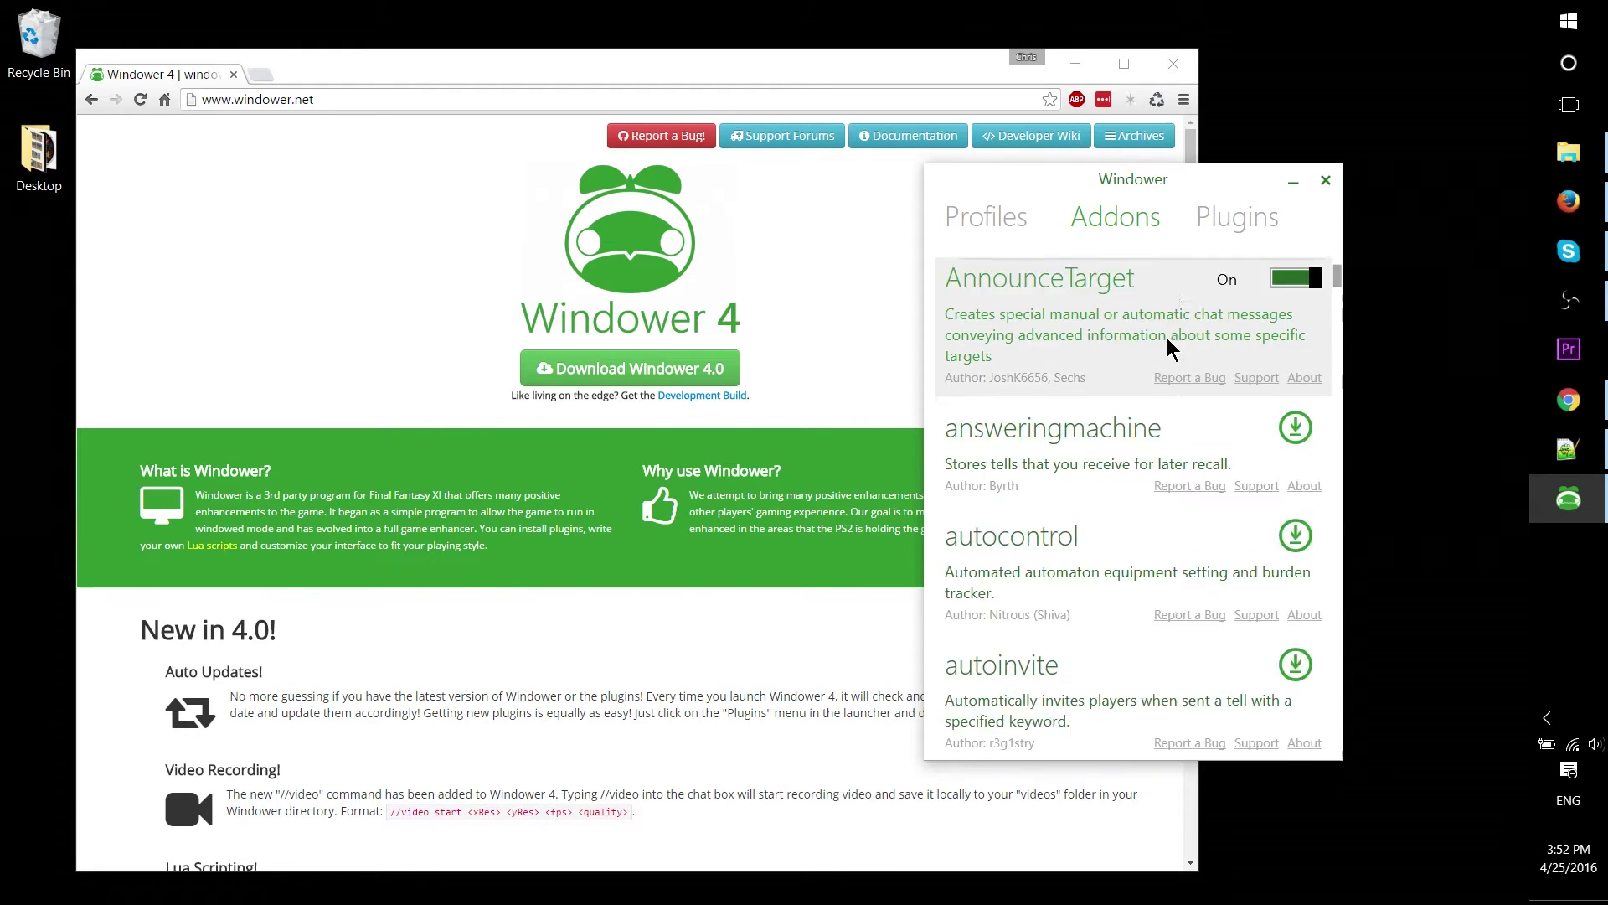
scroll(1170, 345, down, 3)
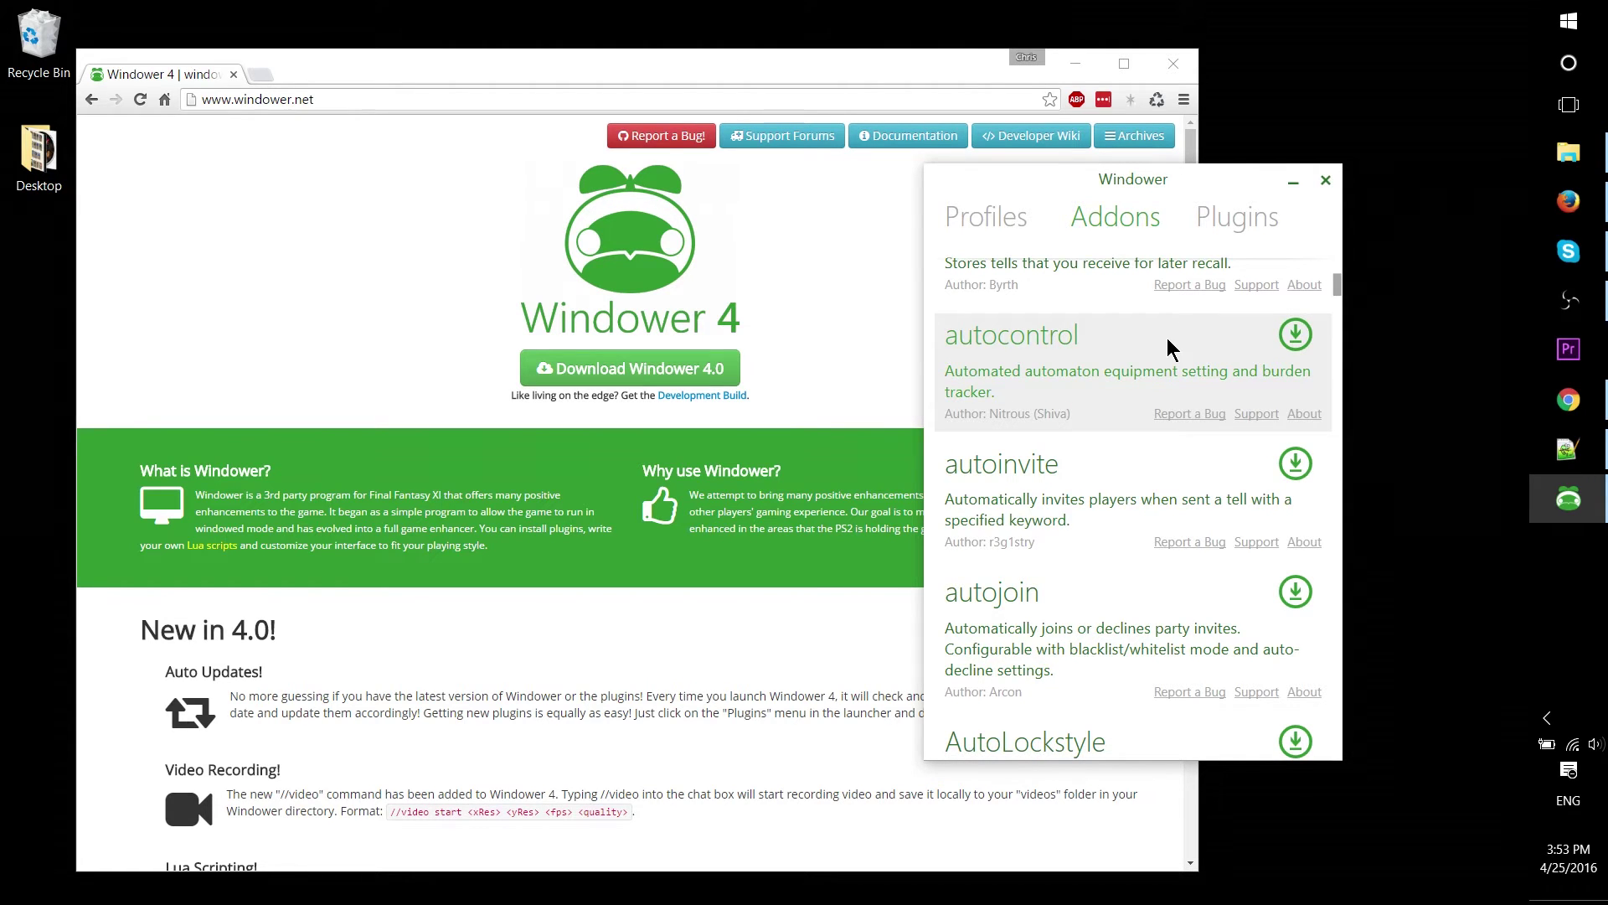
scroll(1170, 349, up, 7)
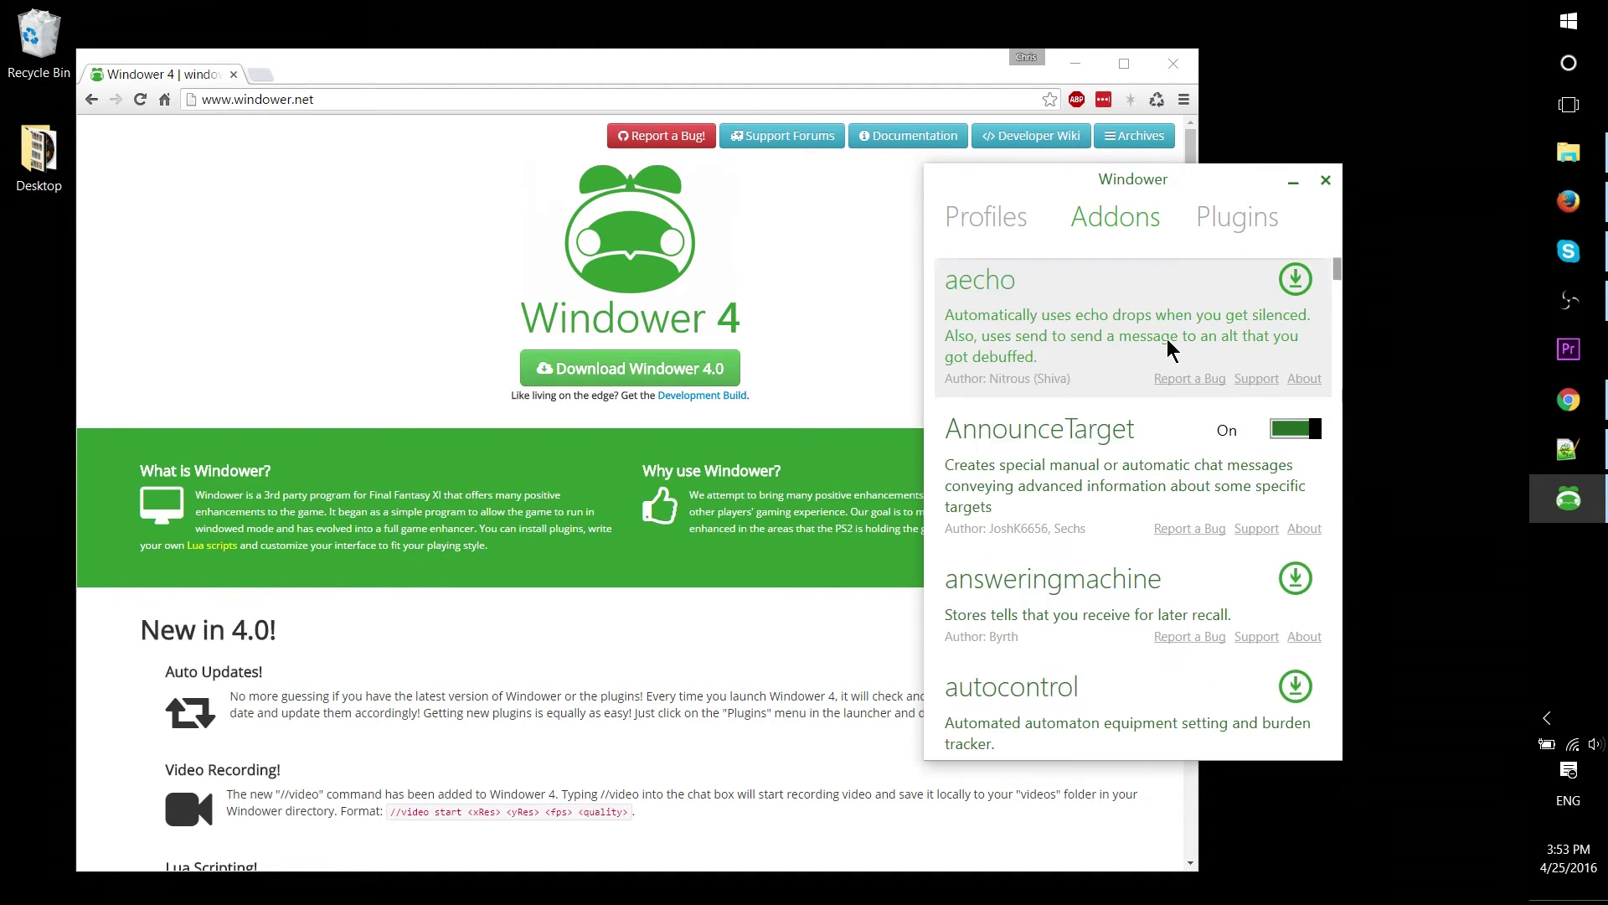
scroll(1168, 340, down, 20)
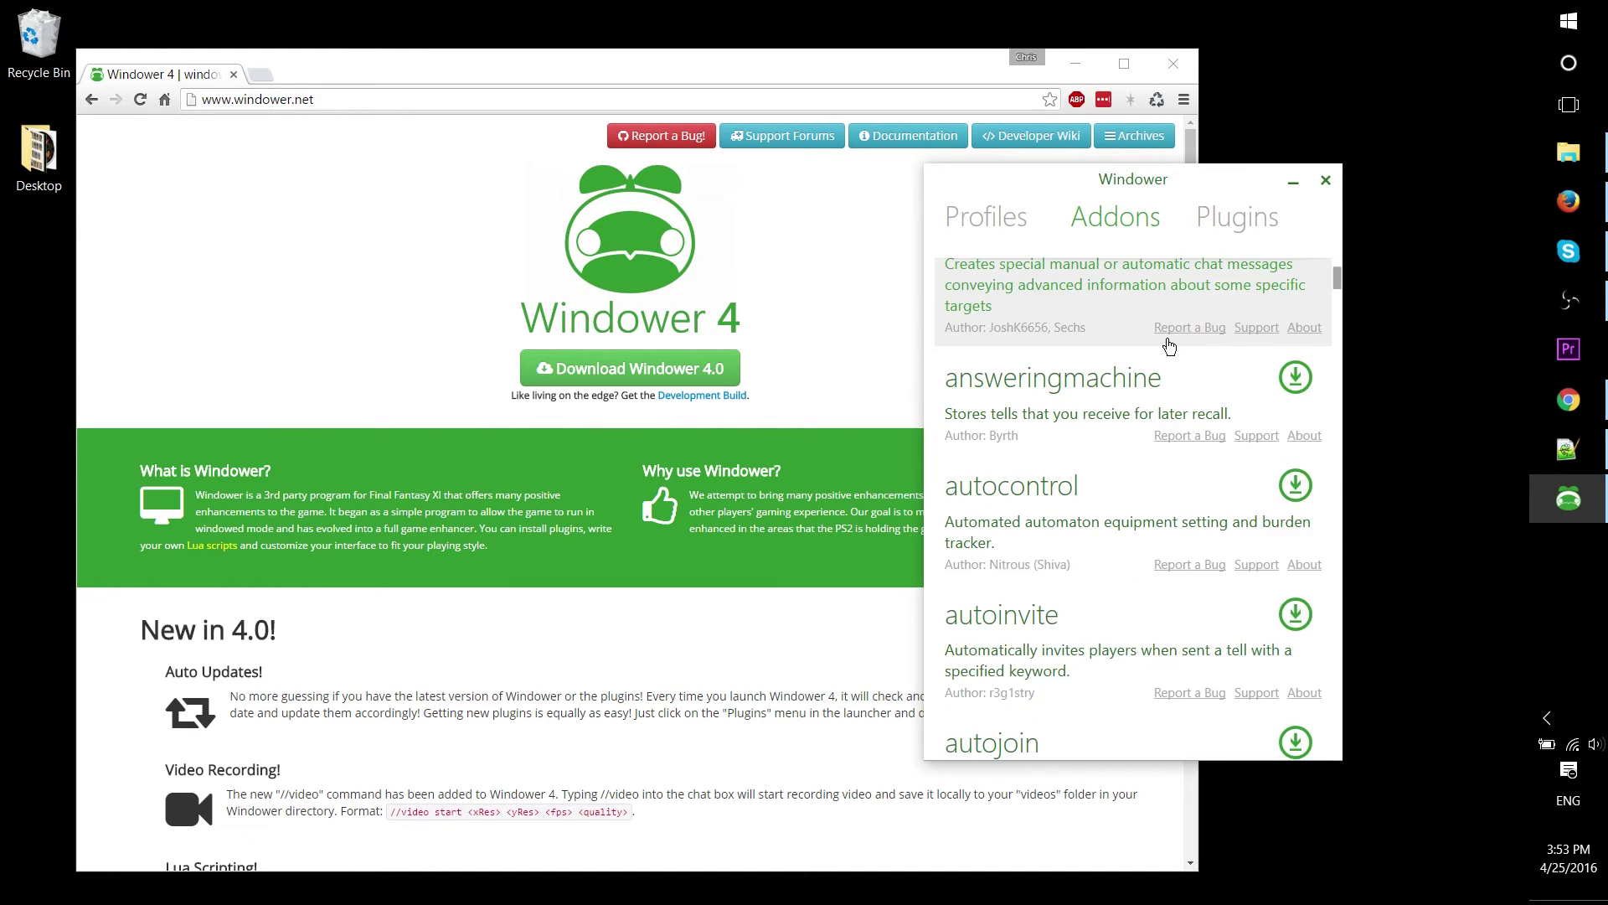
drag(1336, 325, 1378, 205)
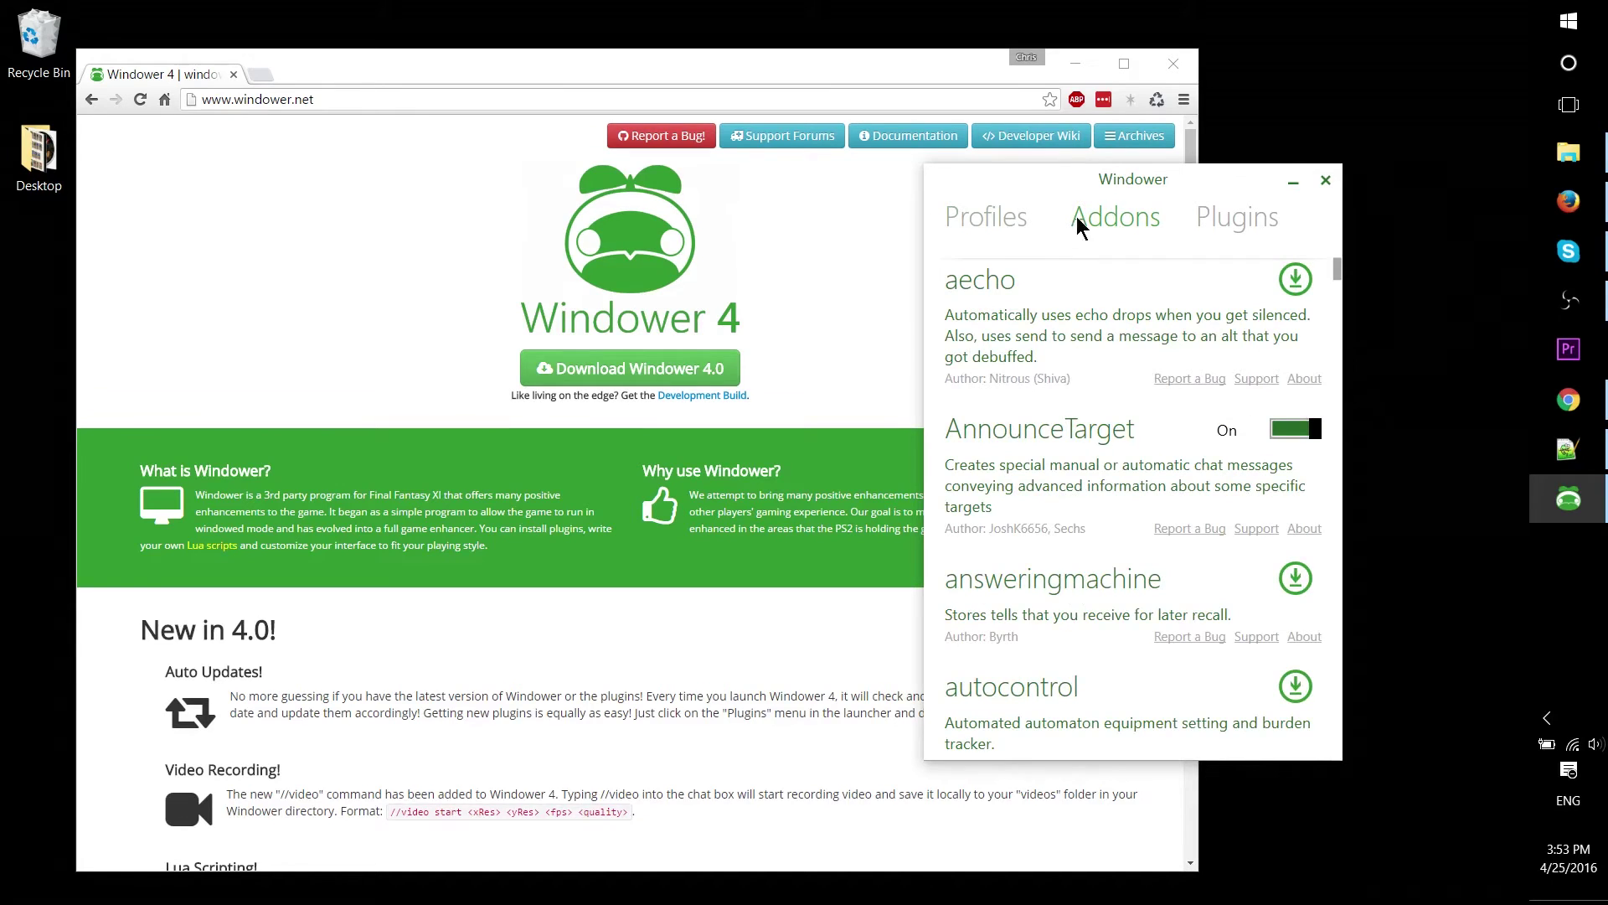
scroll(1074, 377, down, 7)
scroll(1073, 377, up, 7)
click(988, 217)
Step: Minimize the launcher and open settings.xml from the Windower4 program folder in Notepad++
key(alt+Tab)
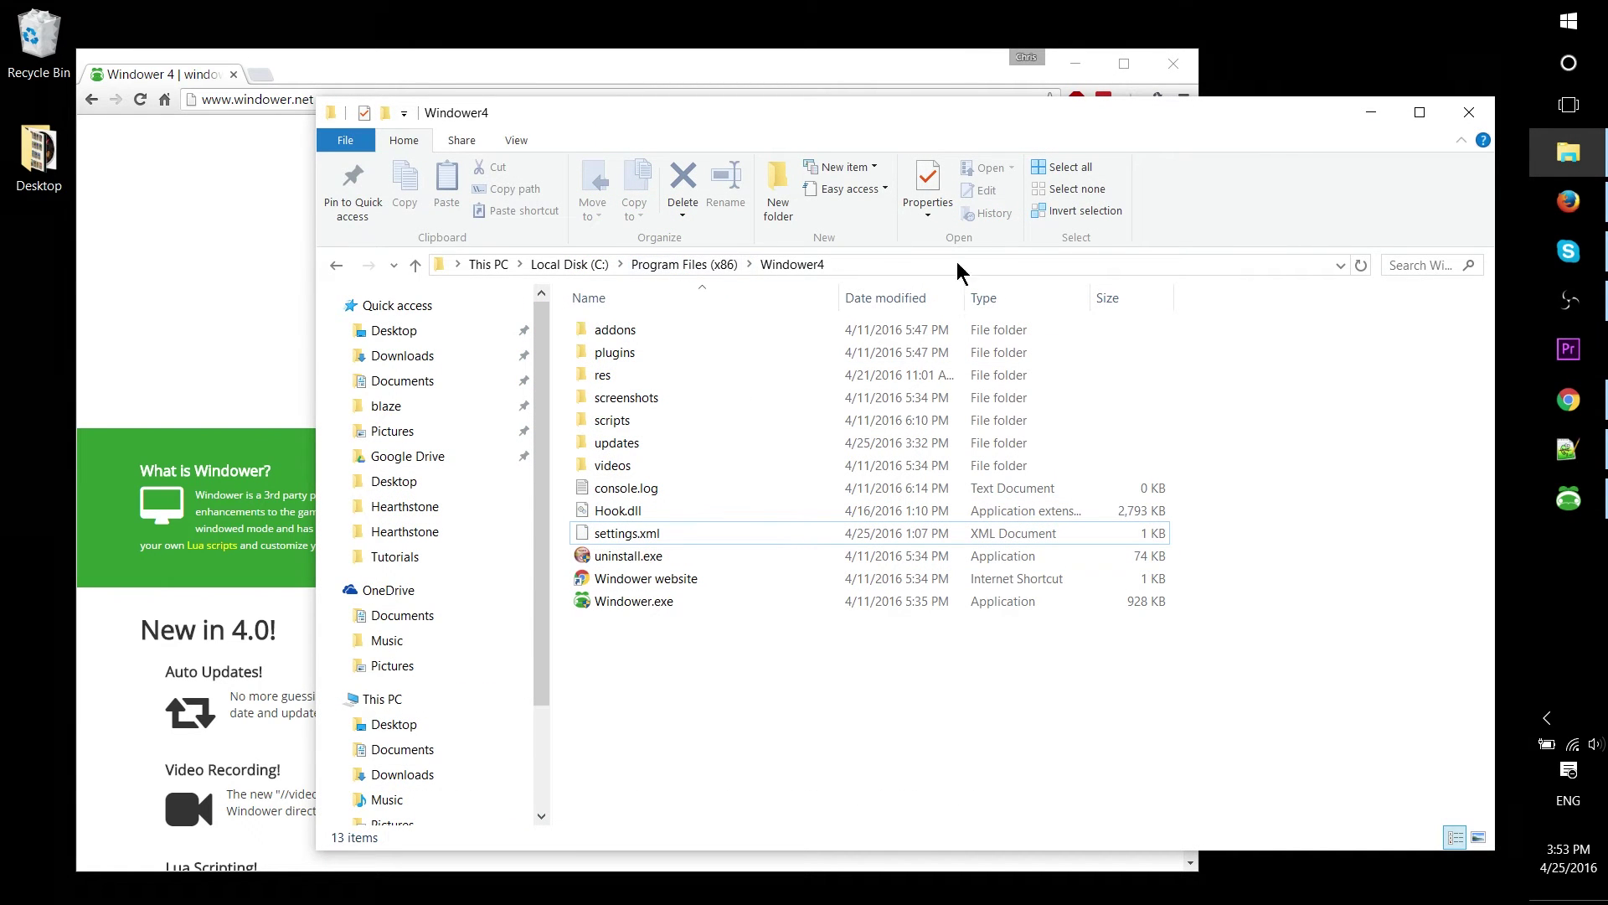
click(1569, 499)
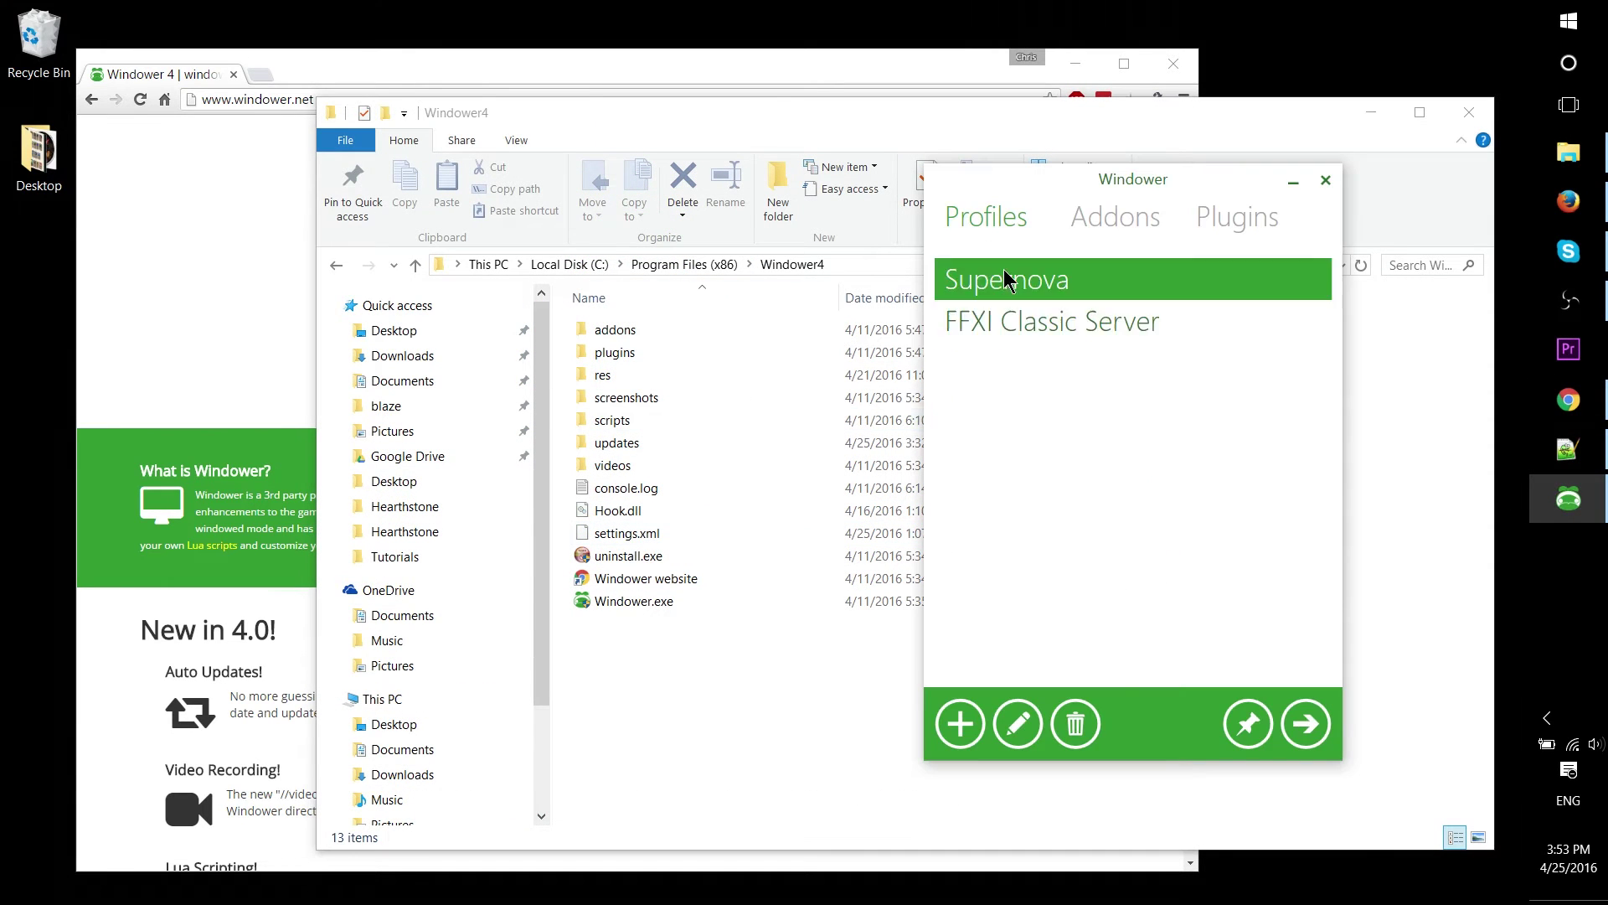
click(1293, 182)
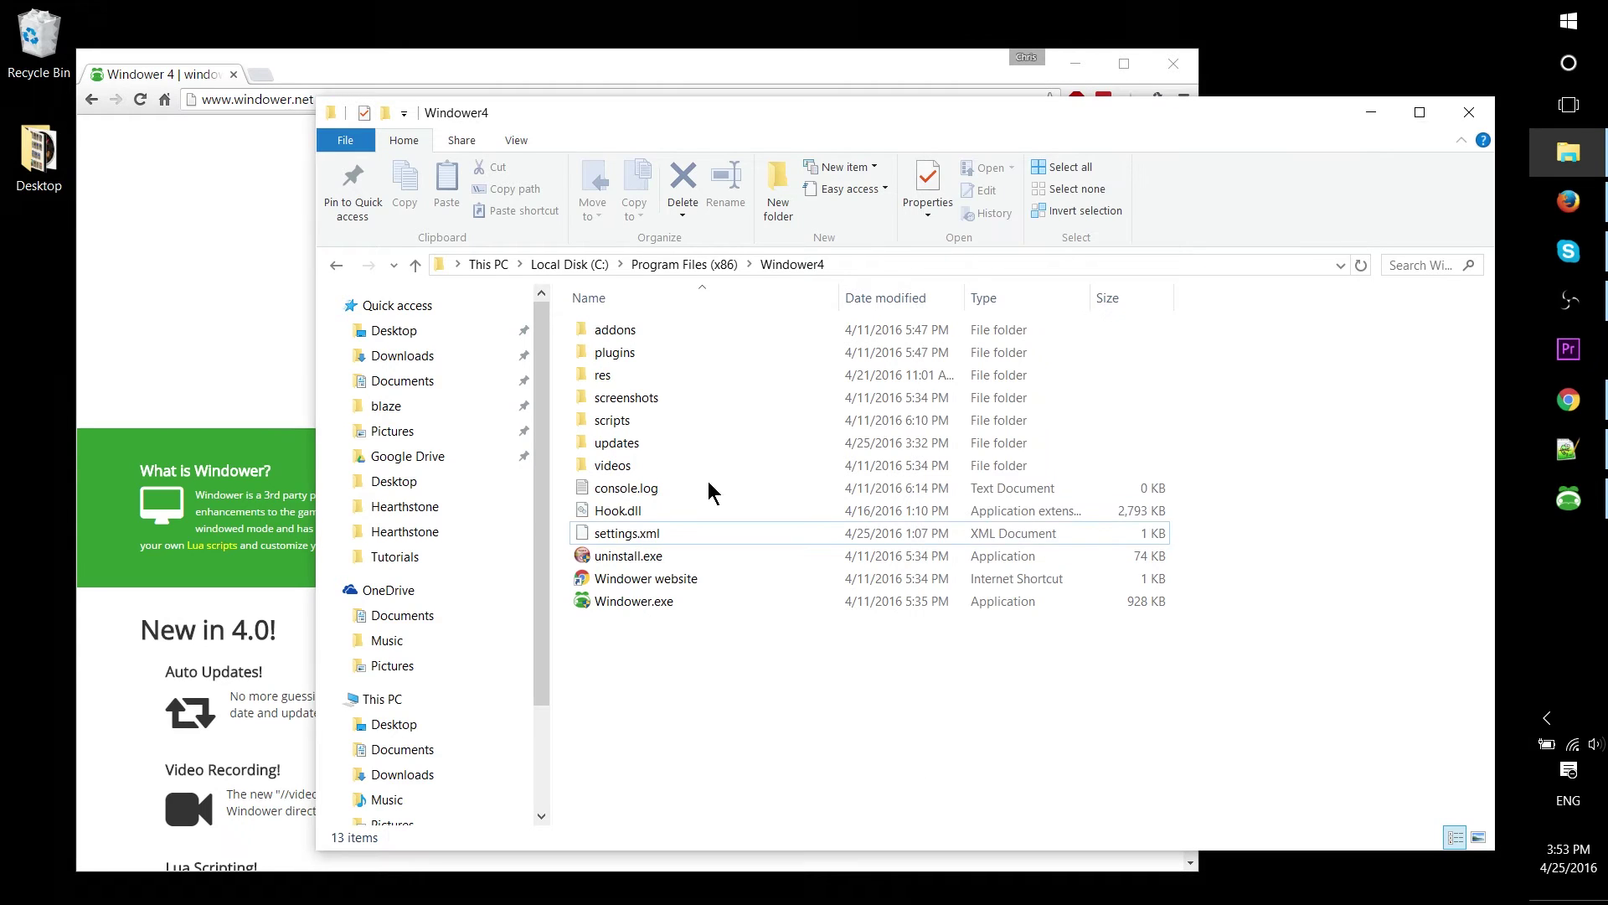
click(647, 538)
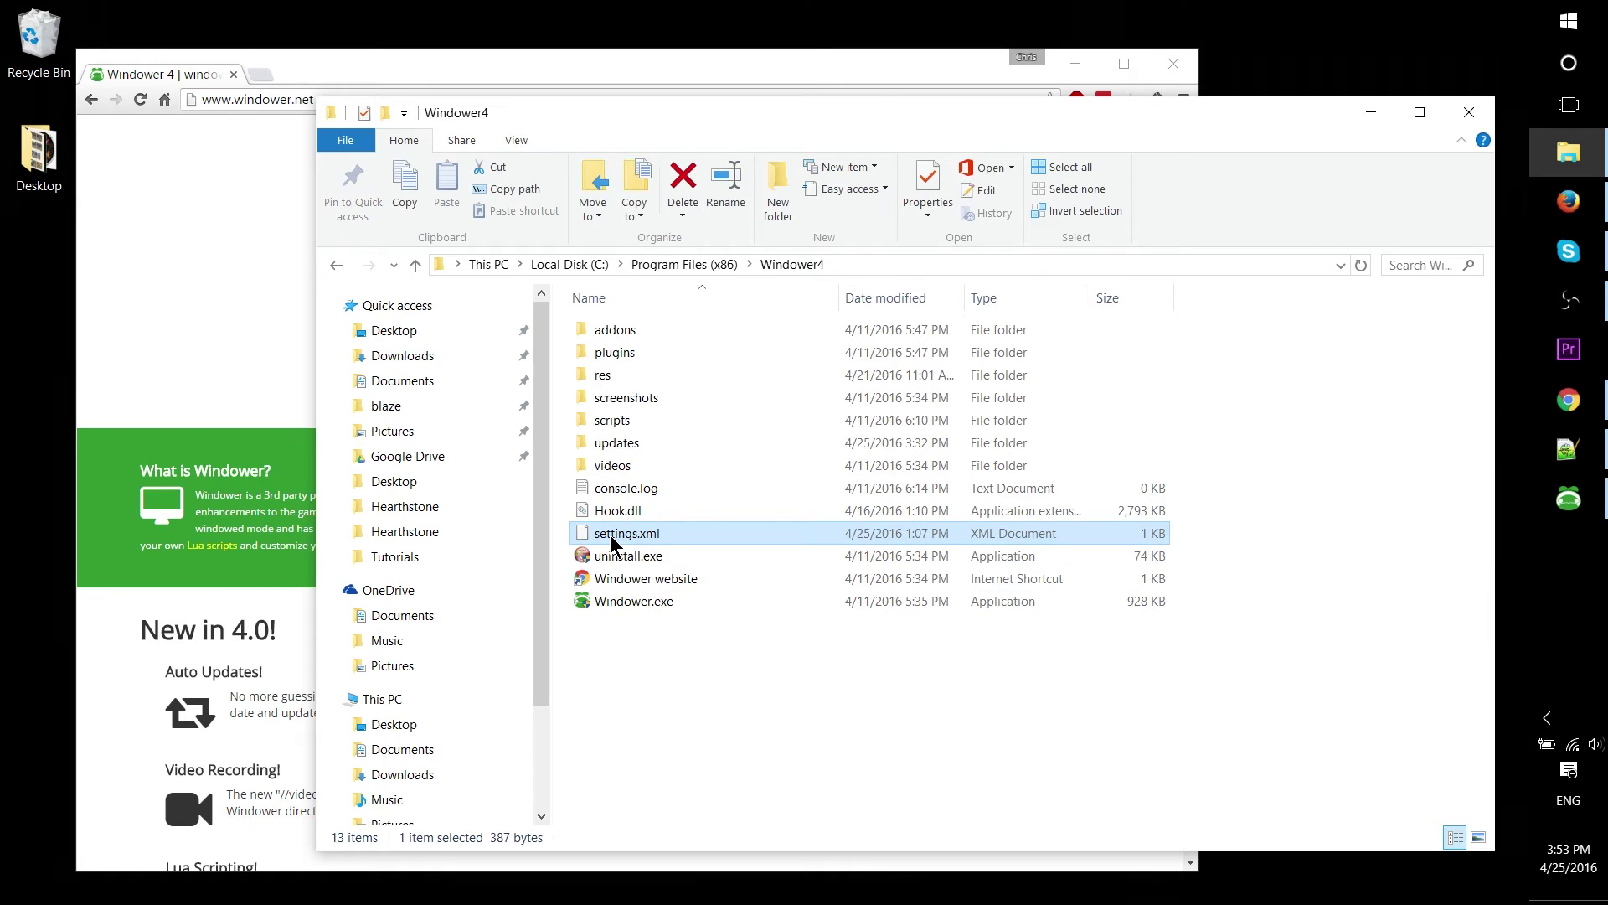
right_click(612, 536)
key(Escape)
click(641, 534)
click(712, 542)
right_click(649, 536)
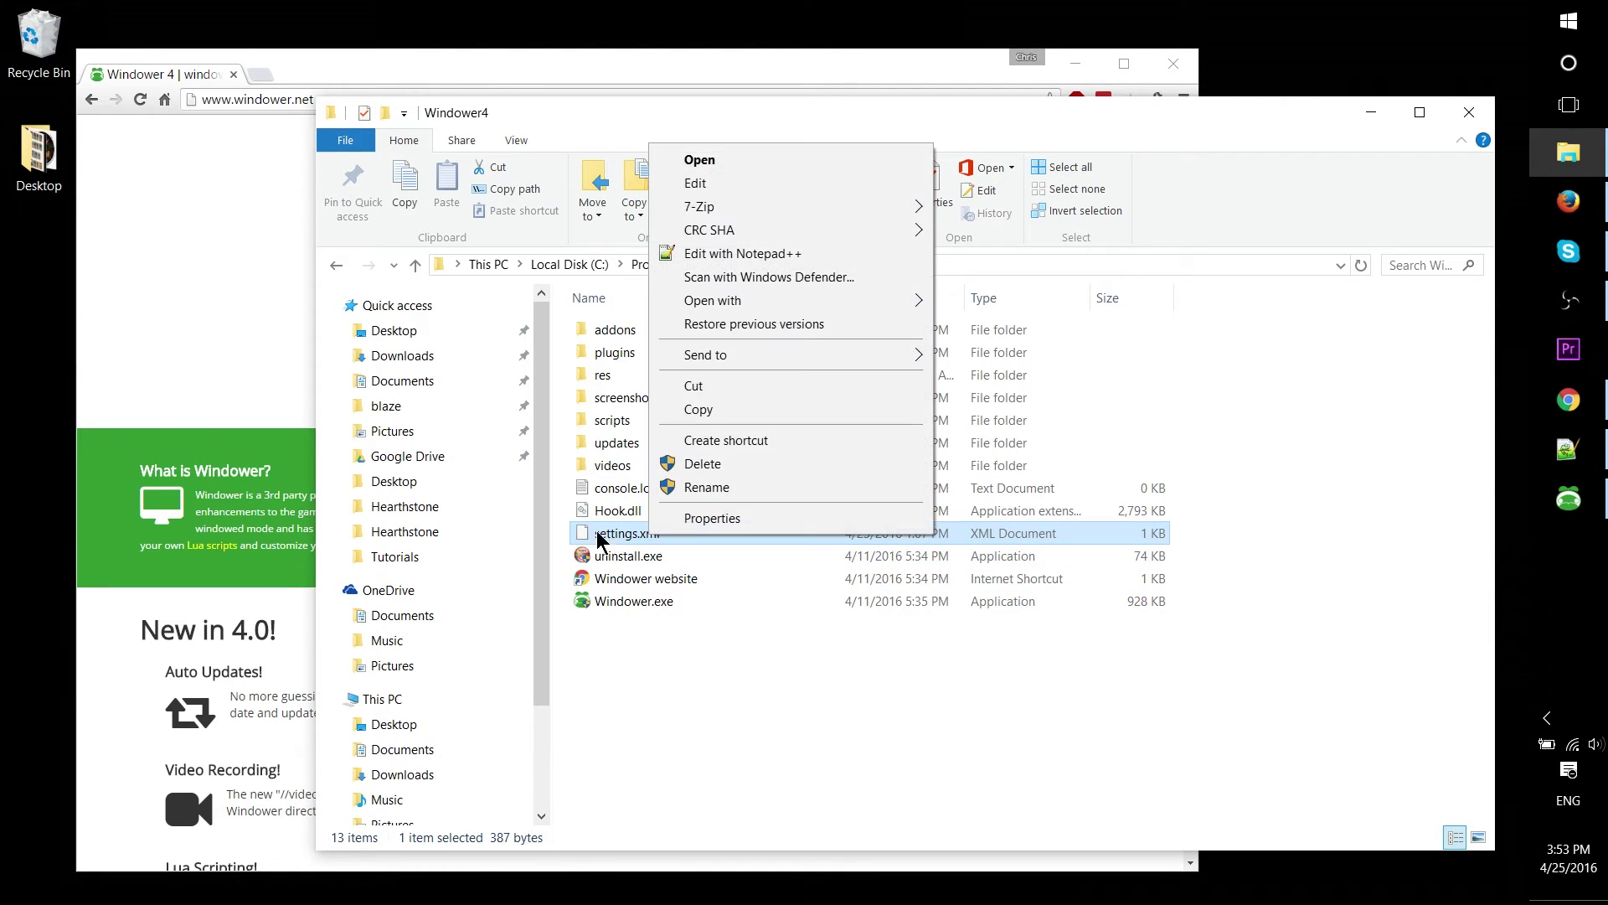
click(740, 253)
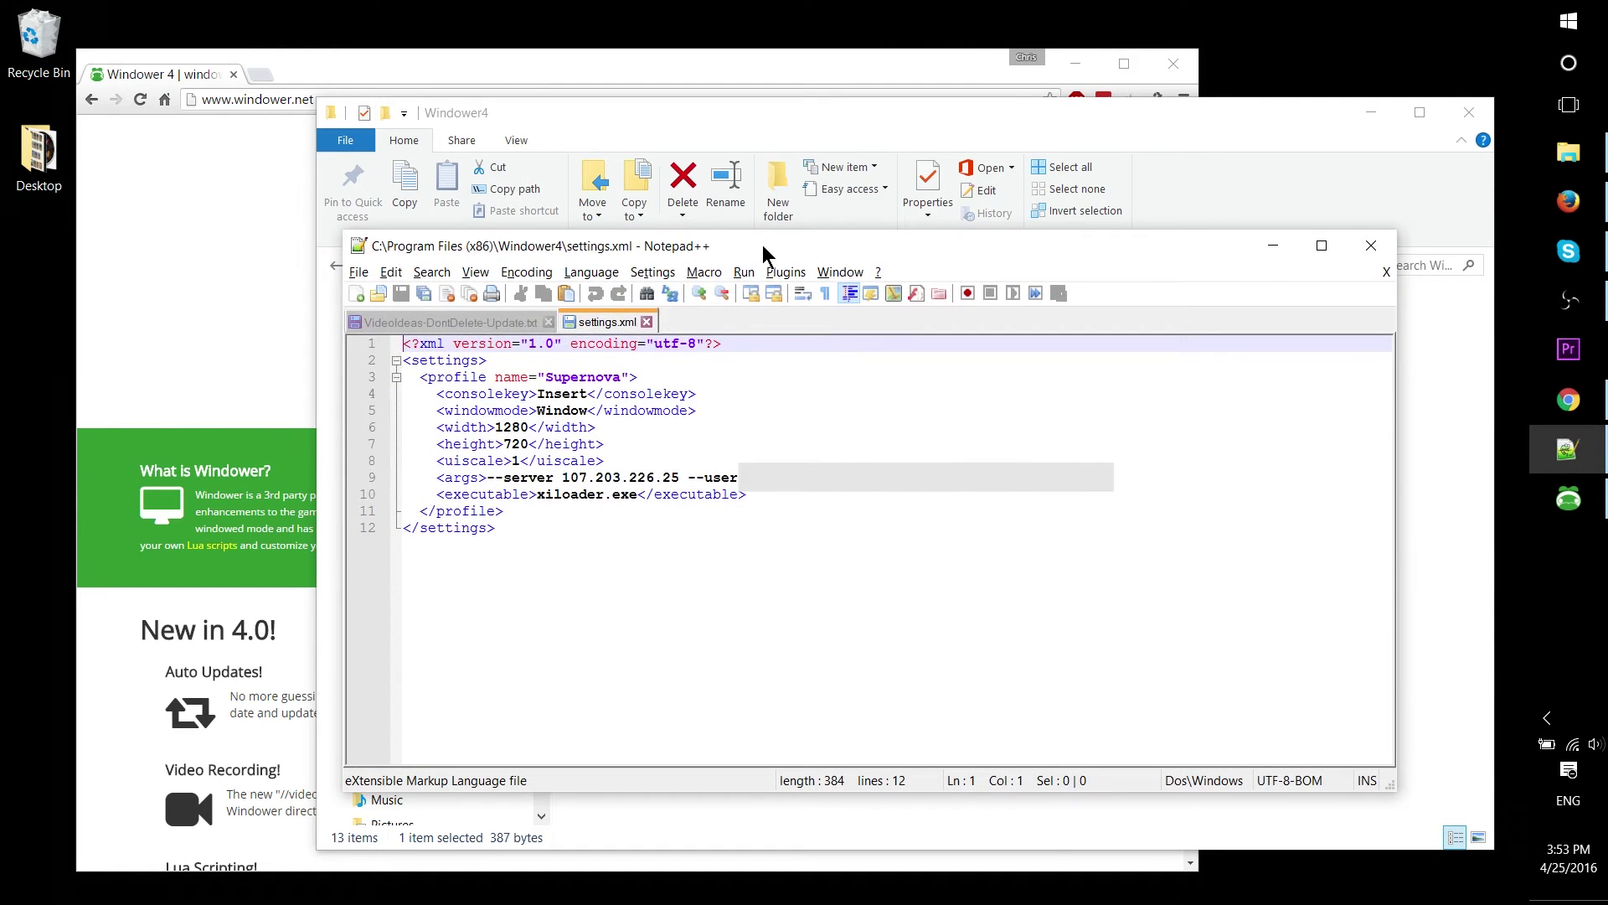
drag(706, 243, 717, 238)
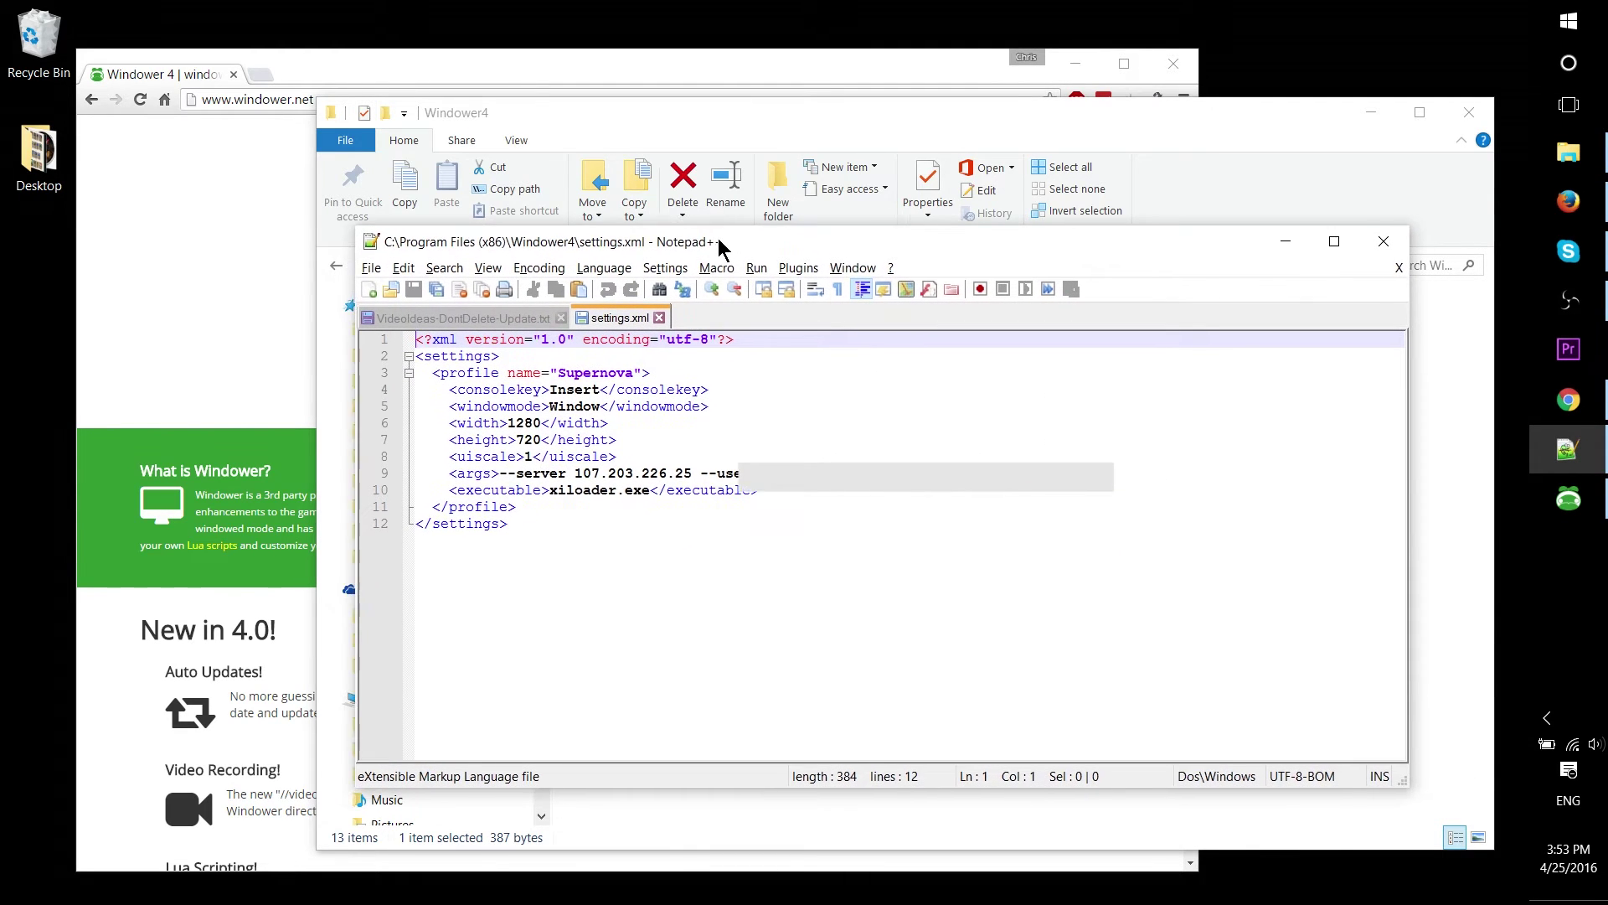
Step: Examine the Supernova profile block in settings.xml, including its width, height and UI scale lines, against the launcher's profile list
drag(434, 372, 671, 507)
click(1568, 499)
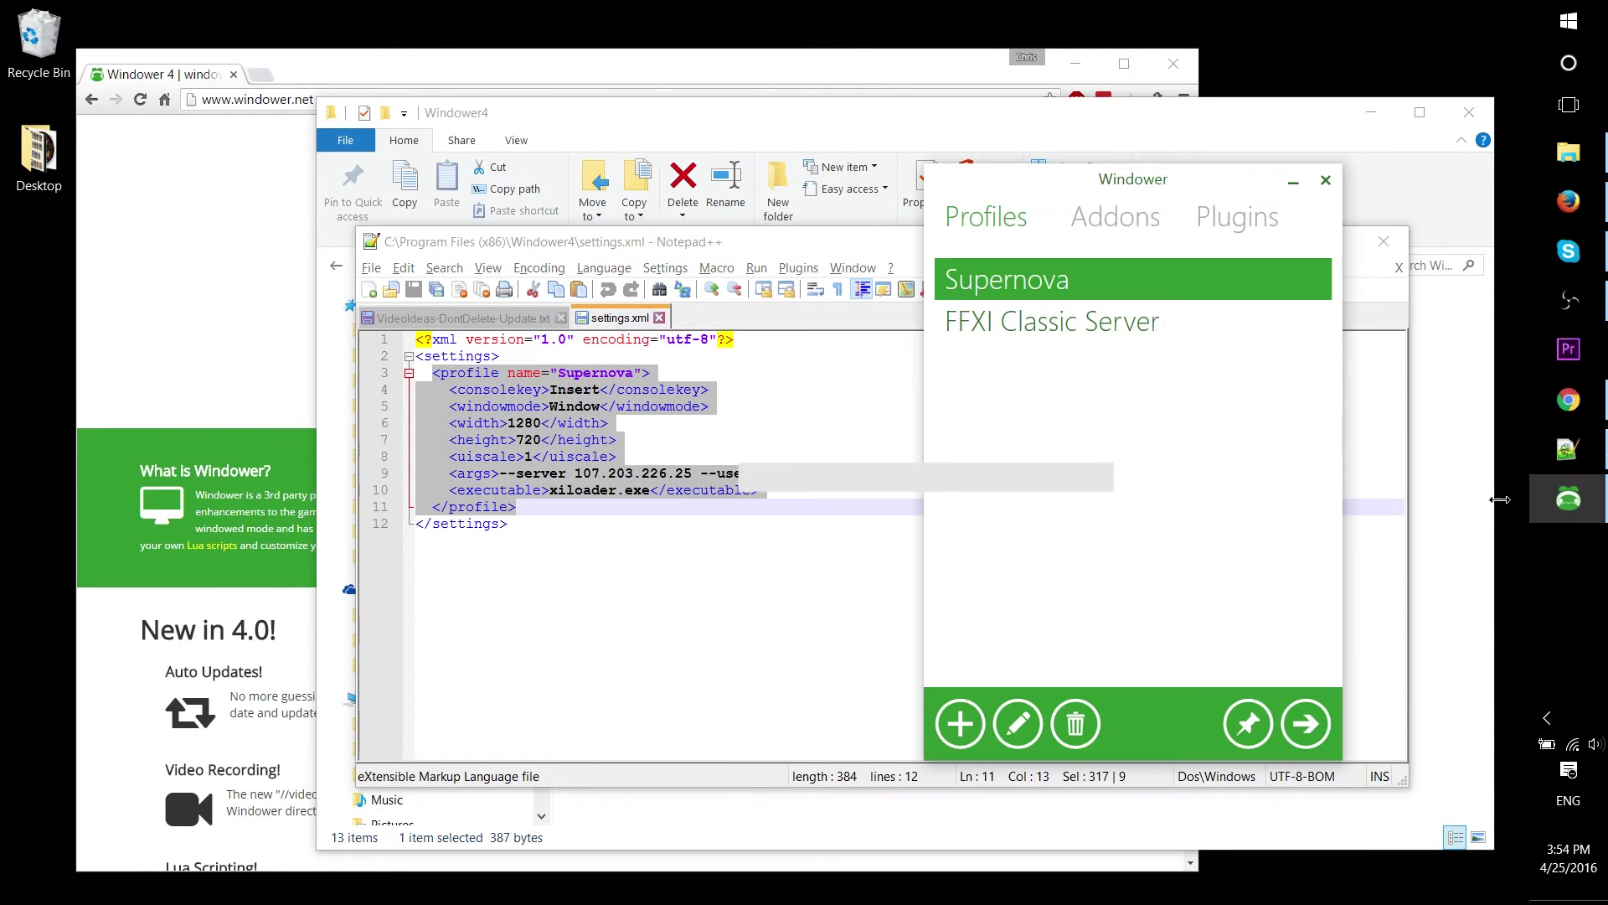
click(1568, 450)
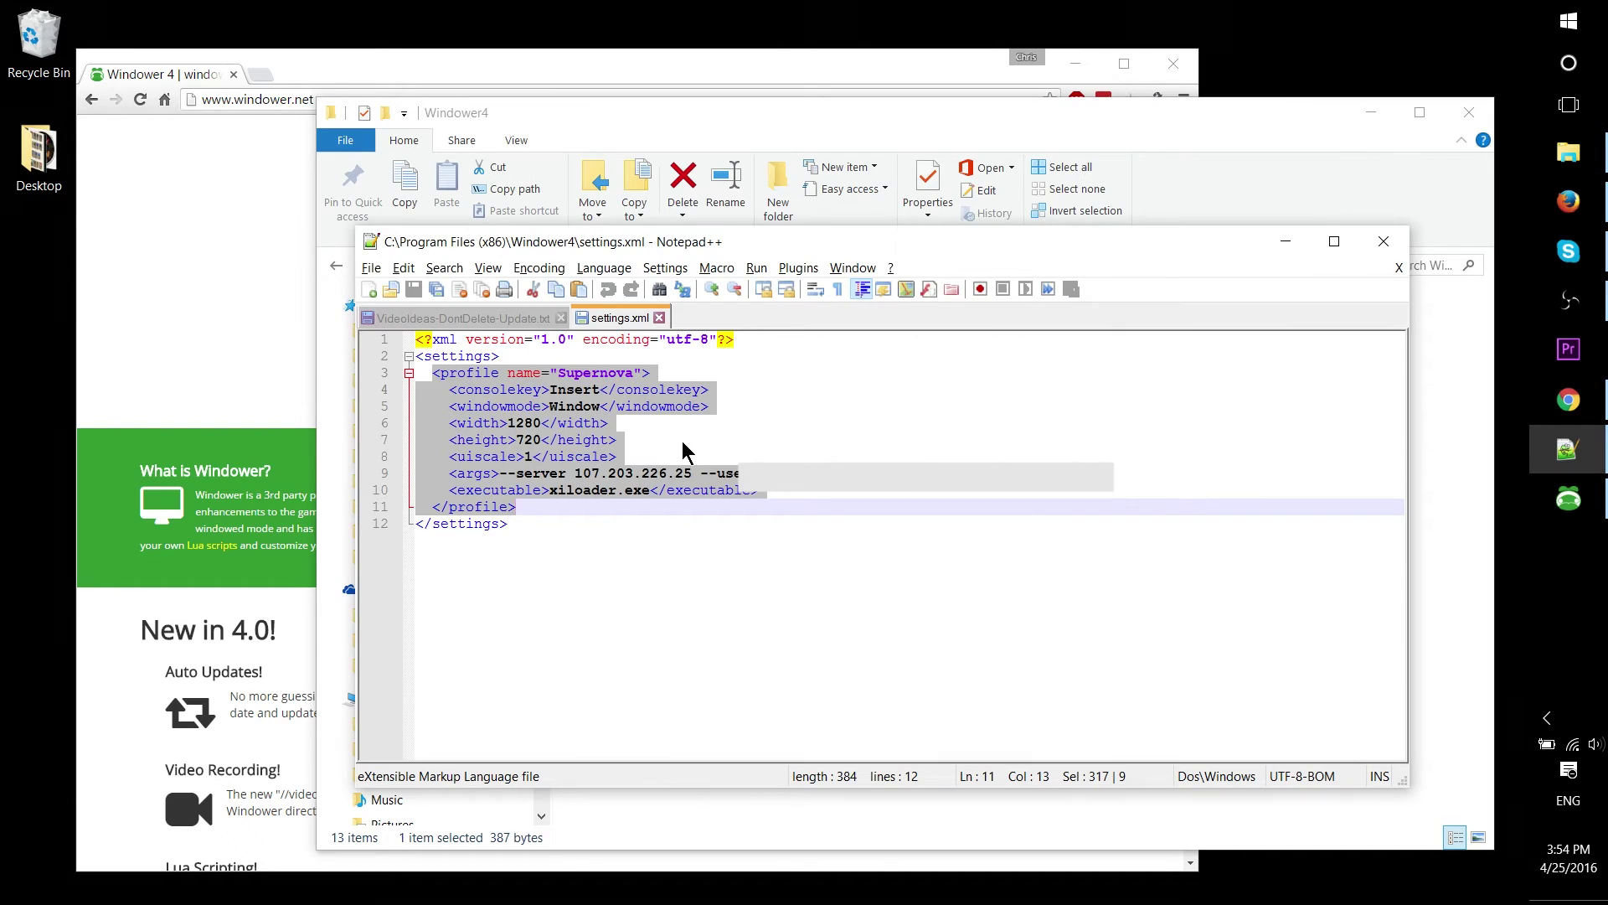
click(559, 442)
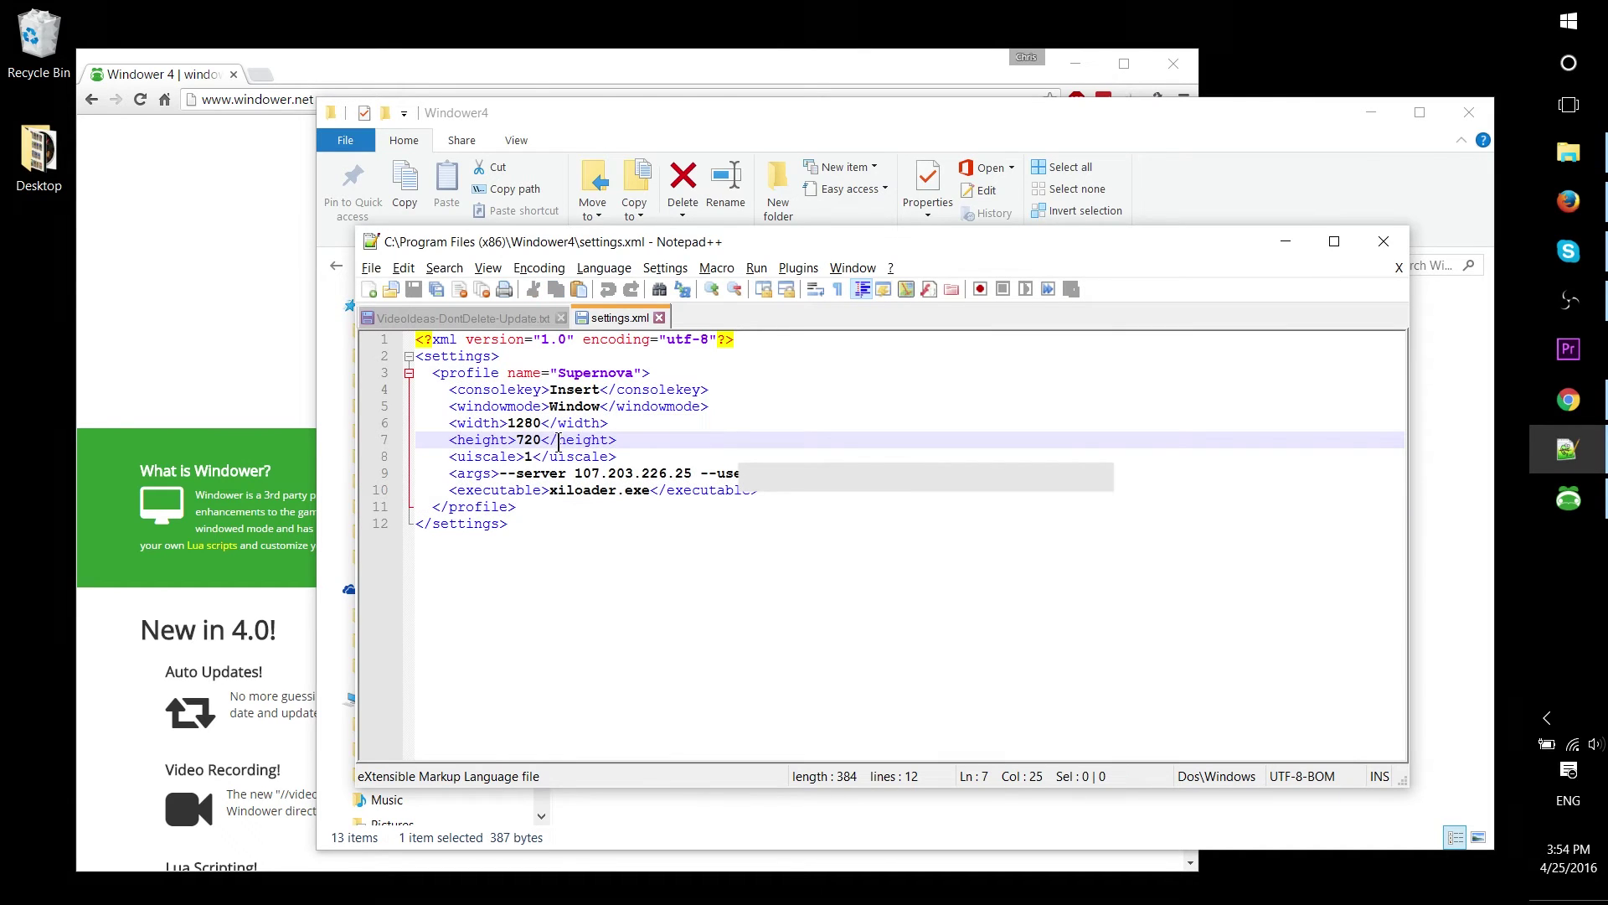
shift+click(445, 388)
drag(618, 440, 453, 420)
click(453, 421)
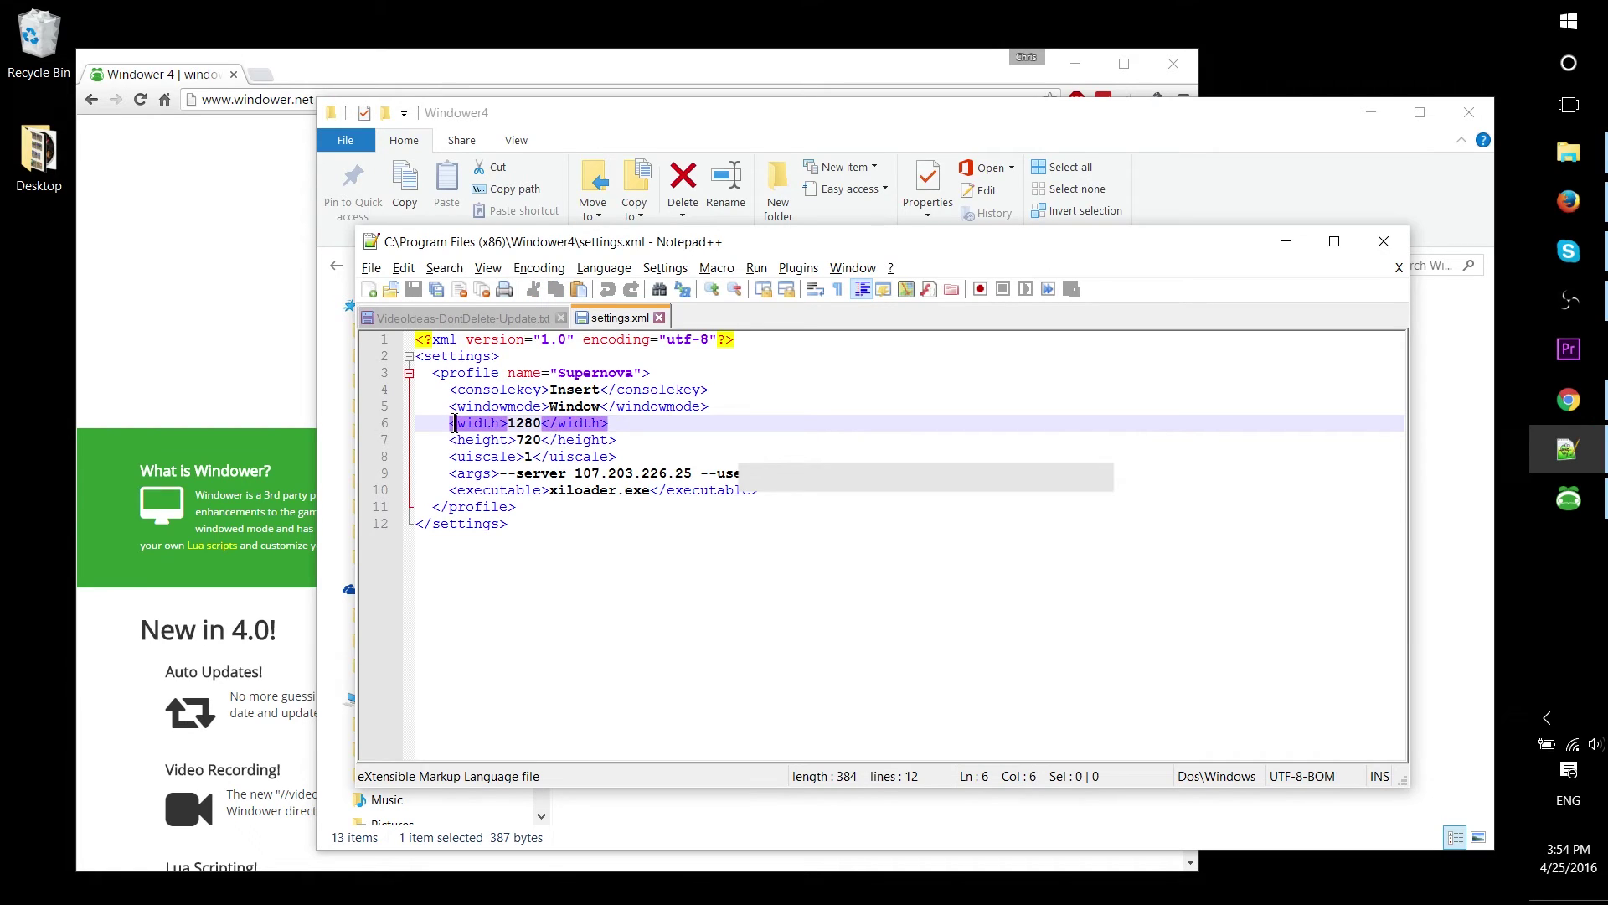
click(475, 456)
click(699, 440)
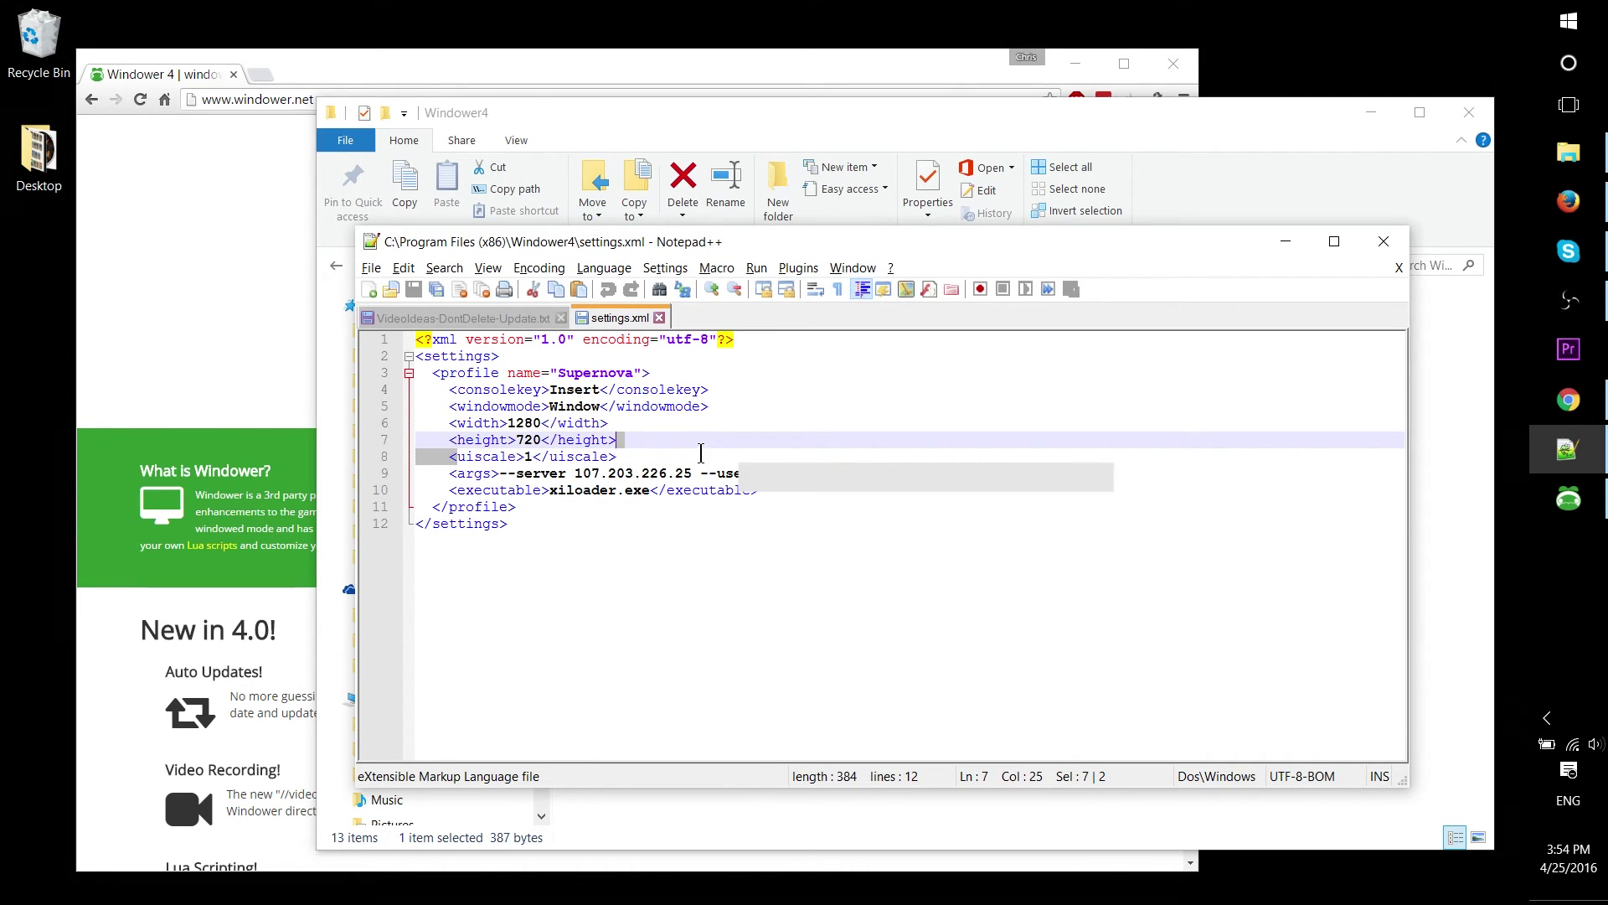
click(646, 457)
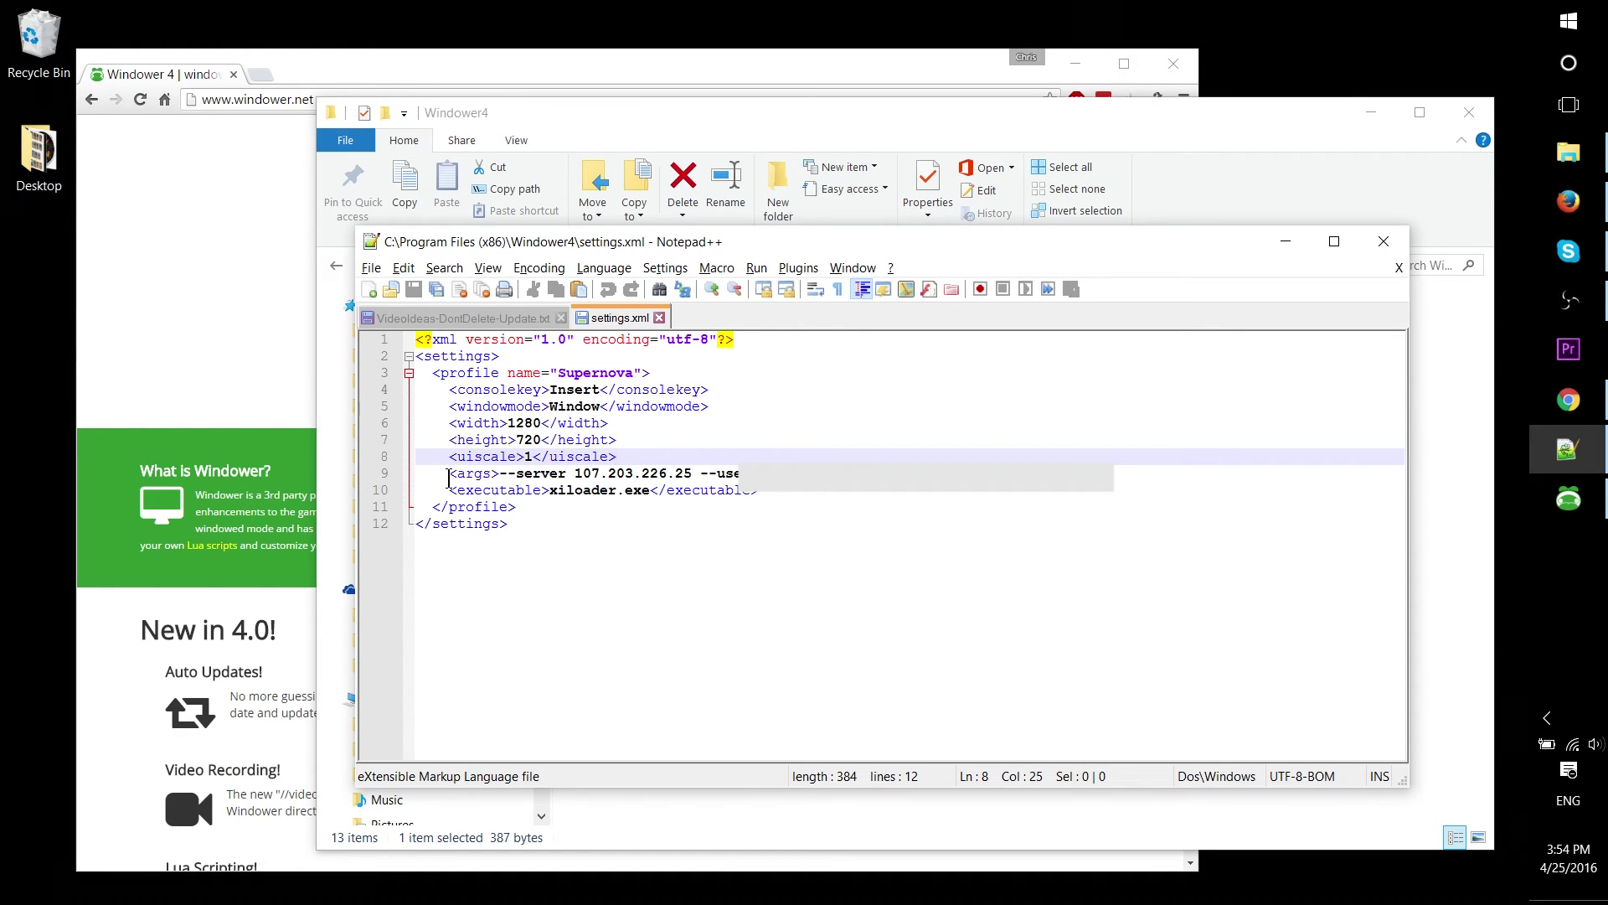
Step: Examine the args line of the Supernova profile, covering its server address and login arguments
drag(448, 474, 696, 472)
click(503, 475)
click(756, 472)
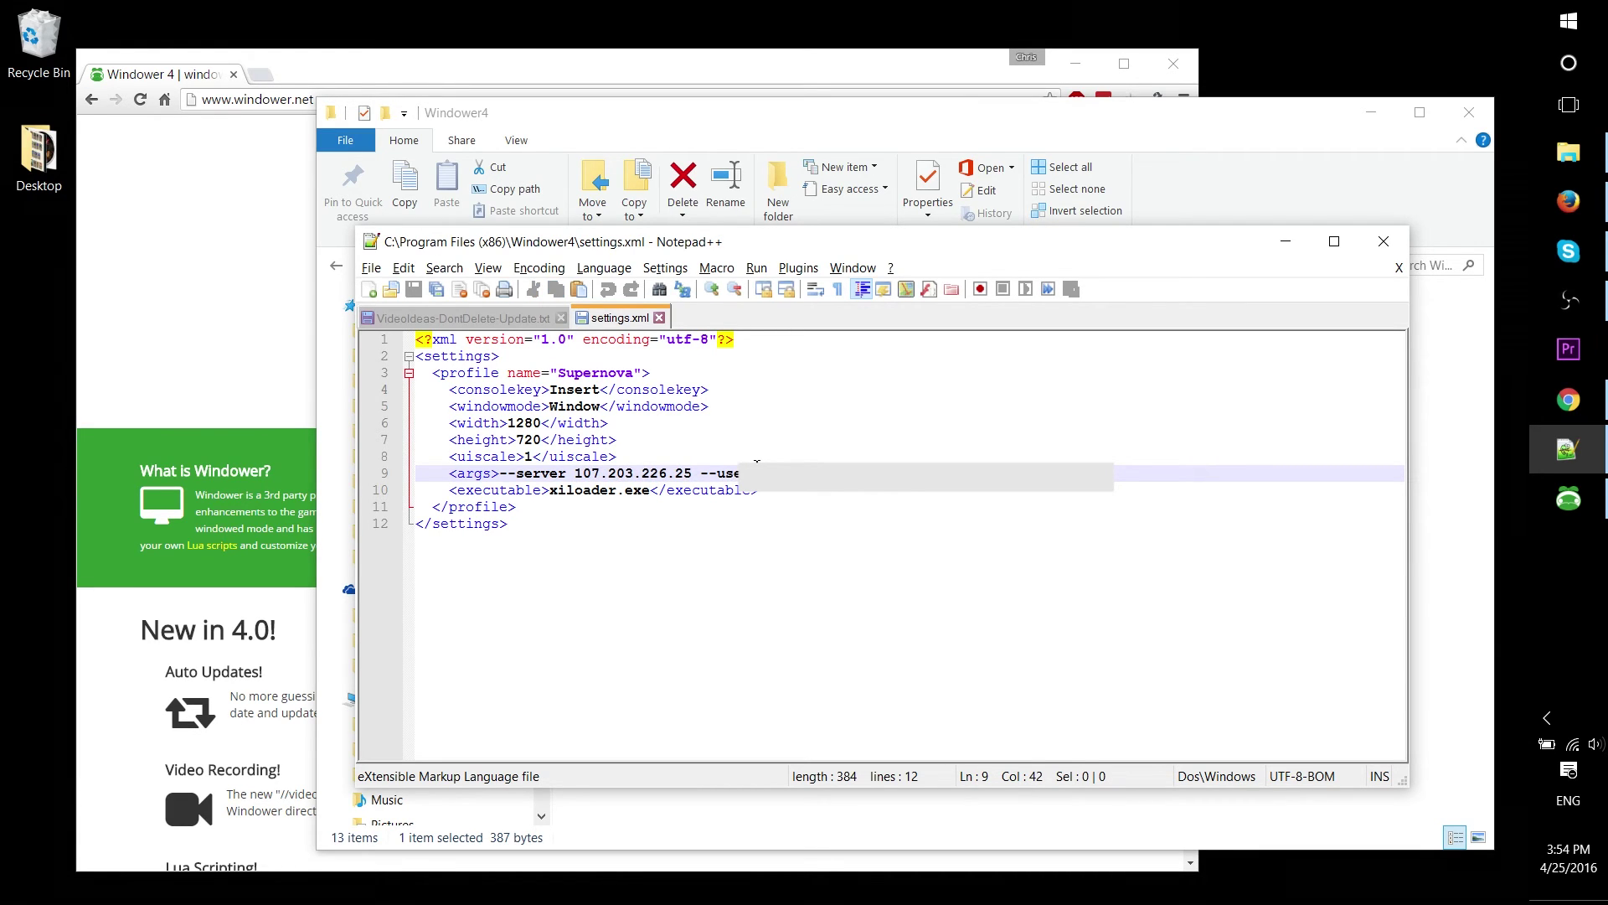
key(Left)
key(Left)
key(Left)
key(Left)
key(Left)
key(Right)
key(Right)
key(Right)
key(Right)
double_click(863, 473)
click(869, 468)
double_click(979, 473)
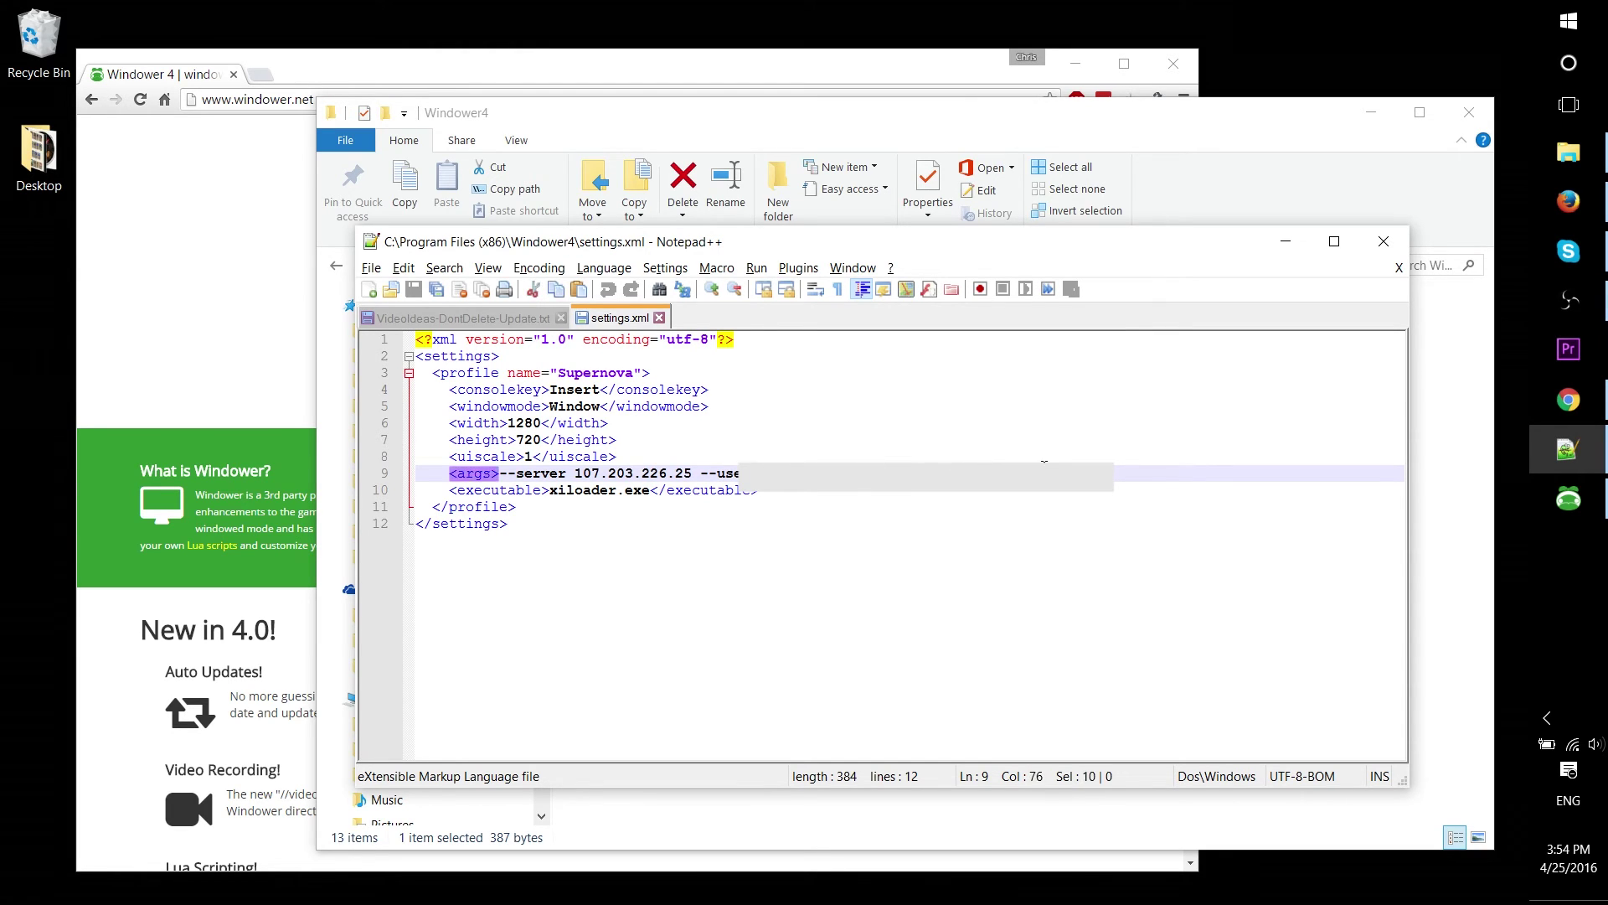
click(1043, 511)
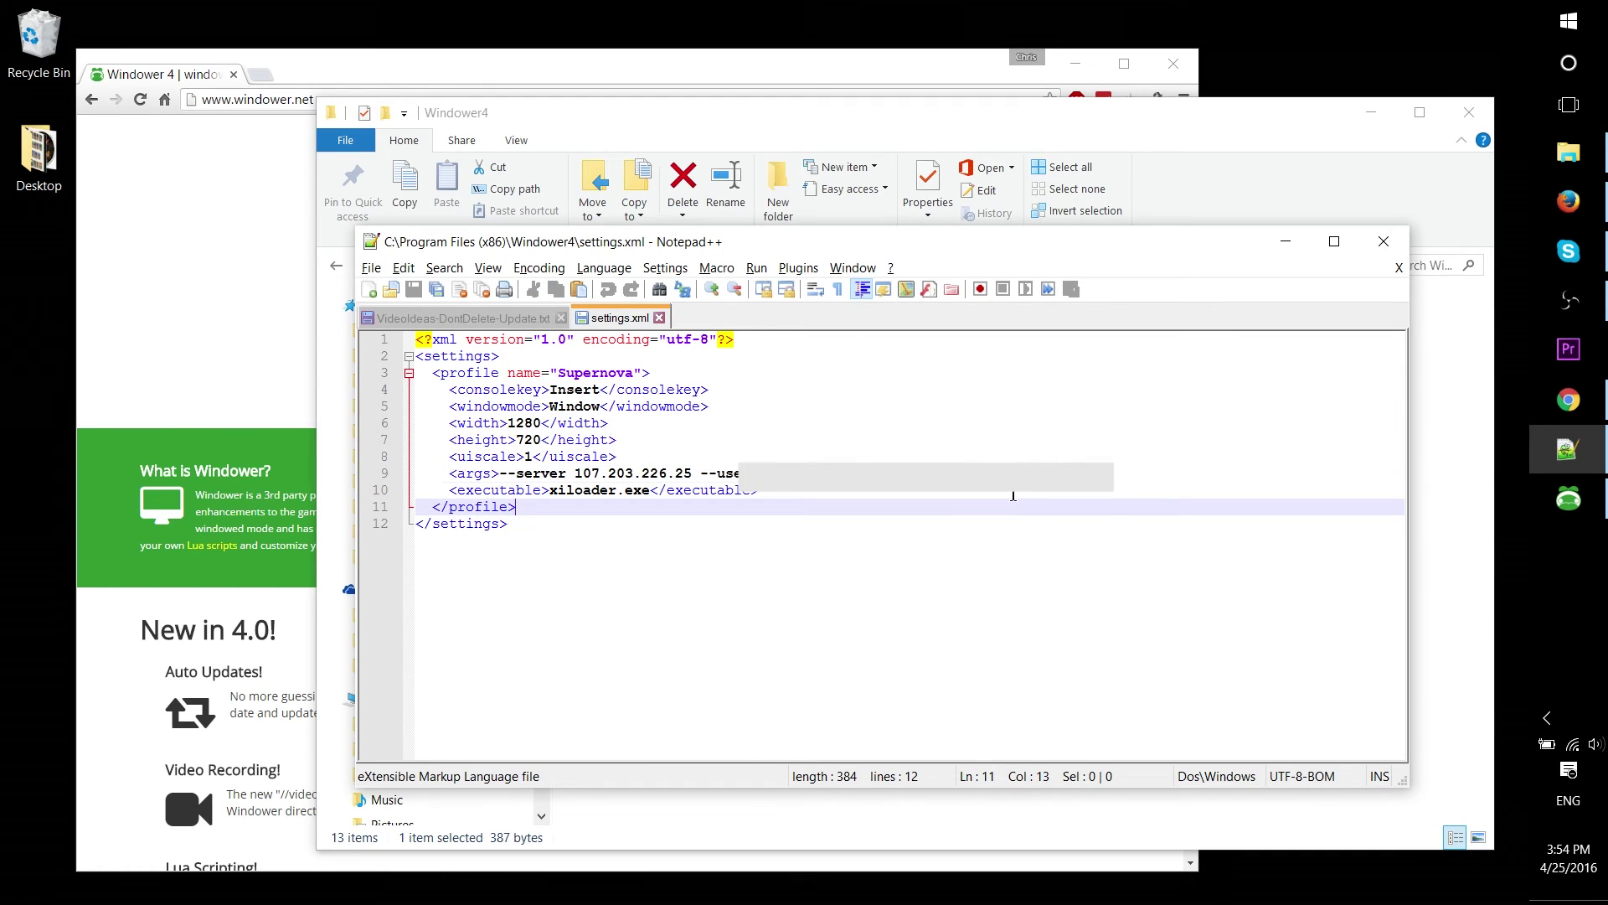
Step: Examine the xiloader.exe executable line of the Supernova profile and select it together with the args line
click(1020, 492)
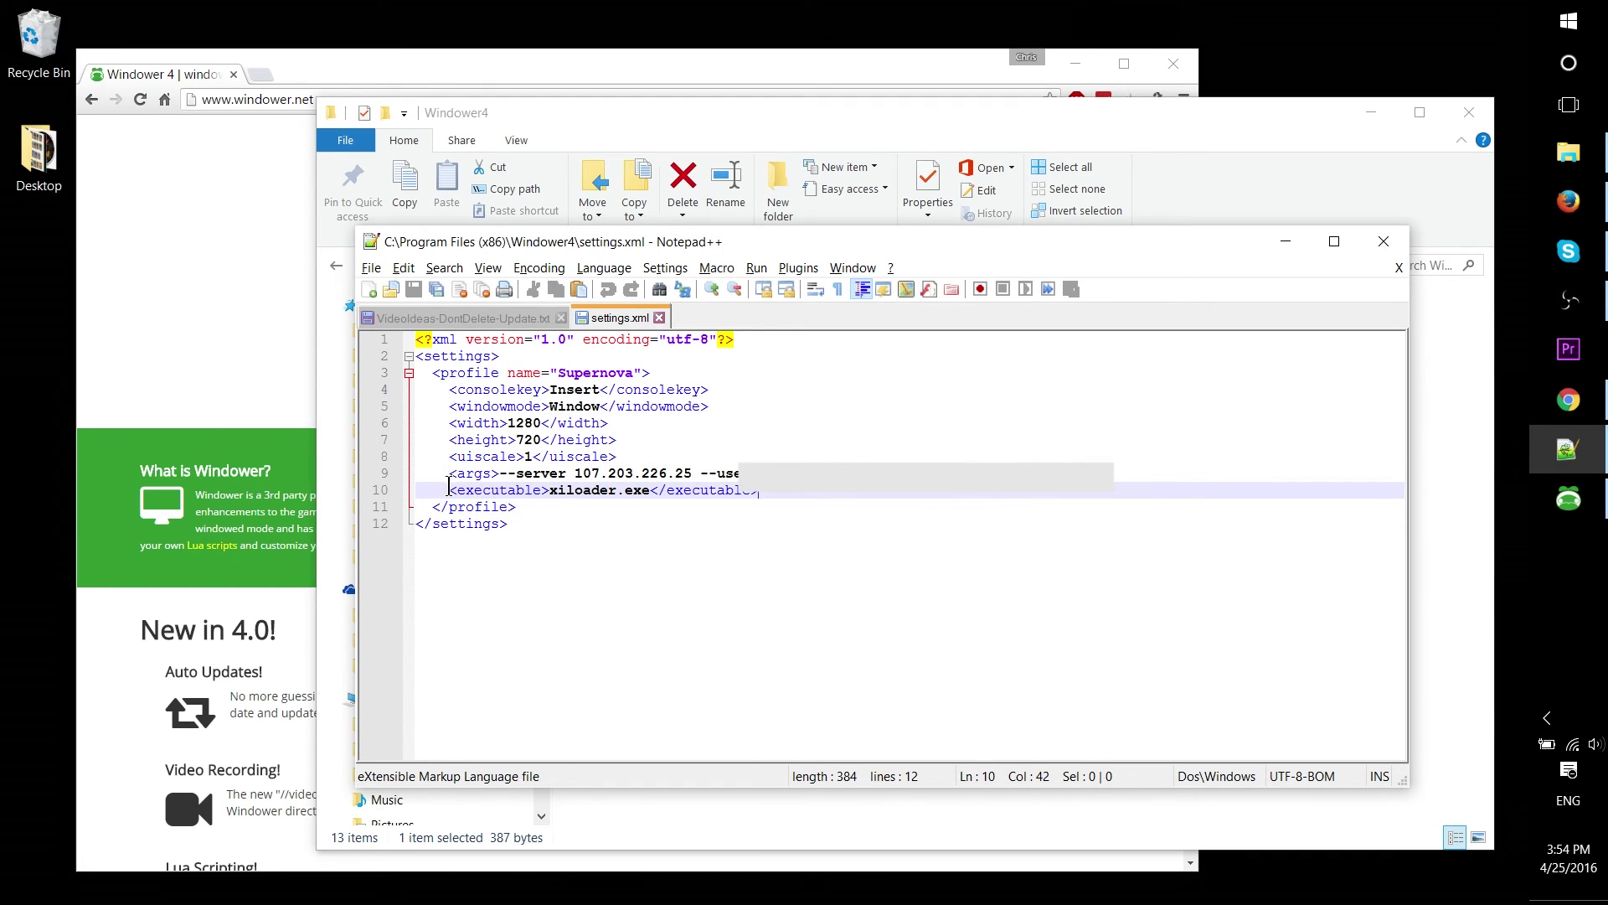
drag(457, 490, 759, 490)
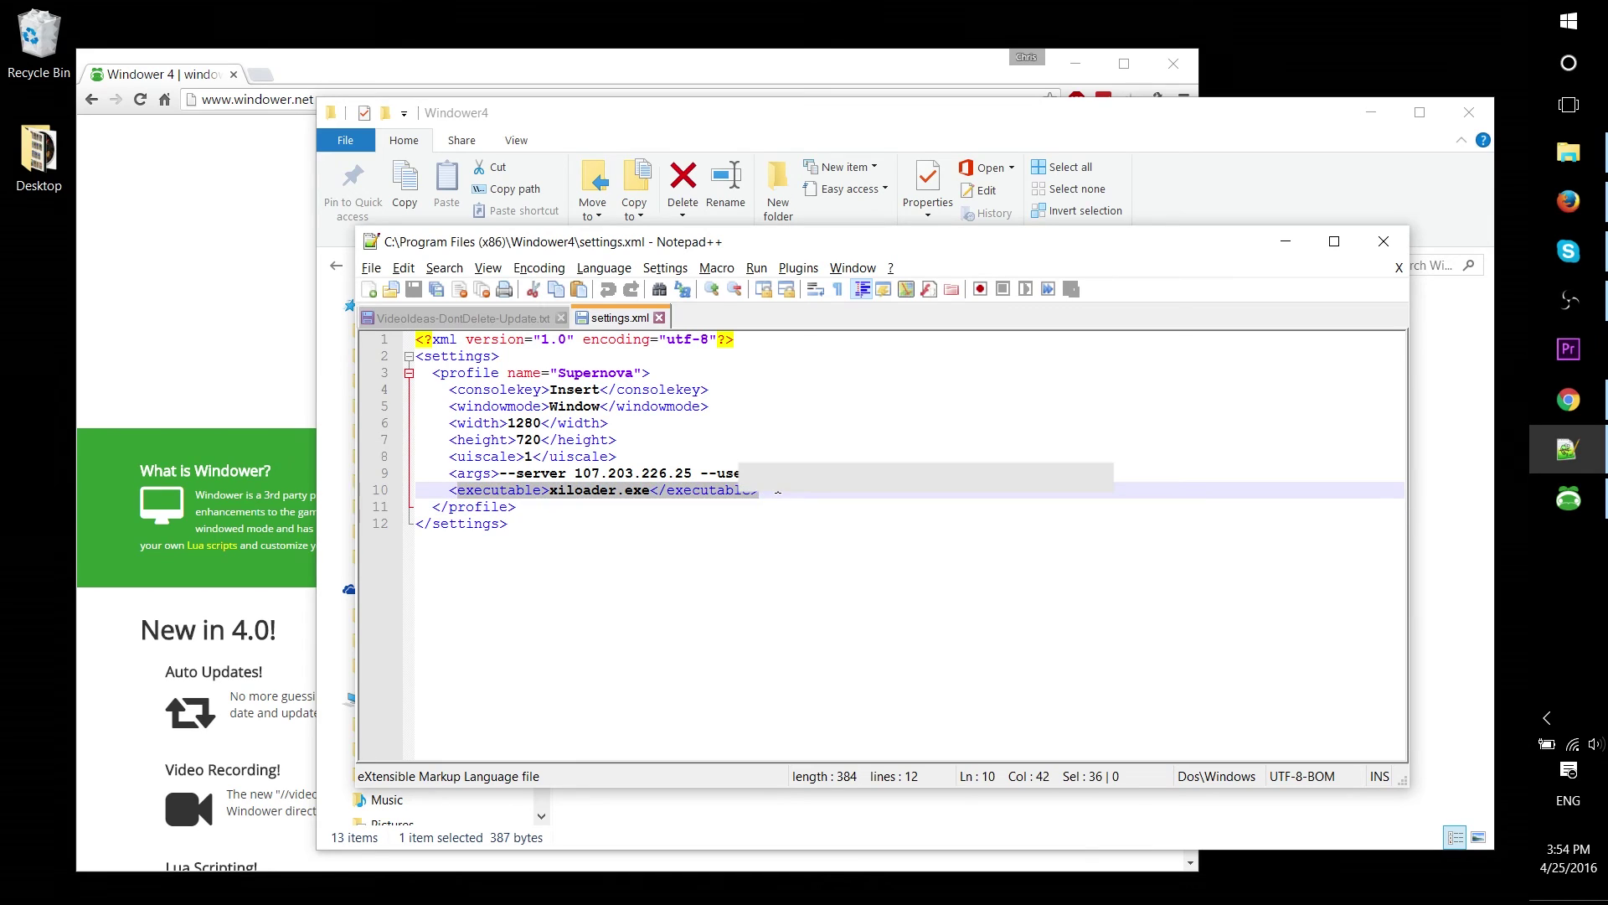
click(812, 492)
drag(812, 492, 655, 492)
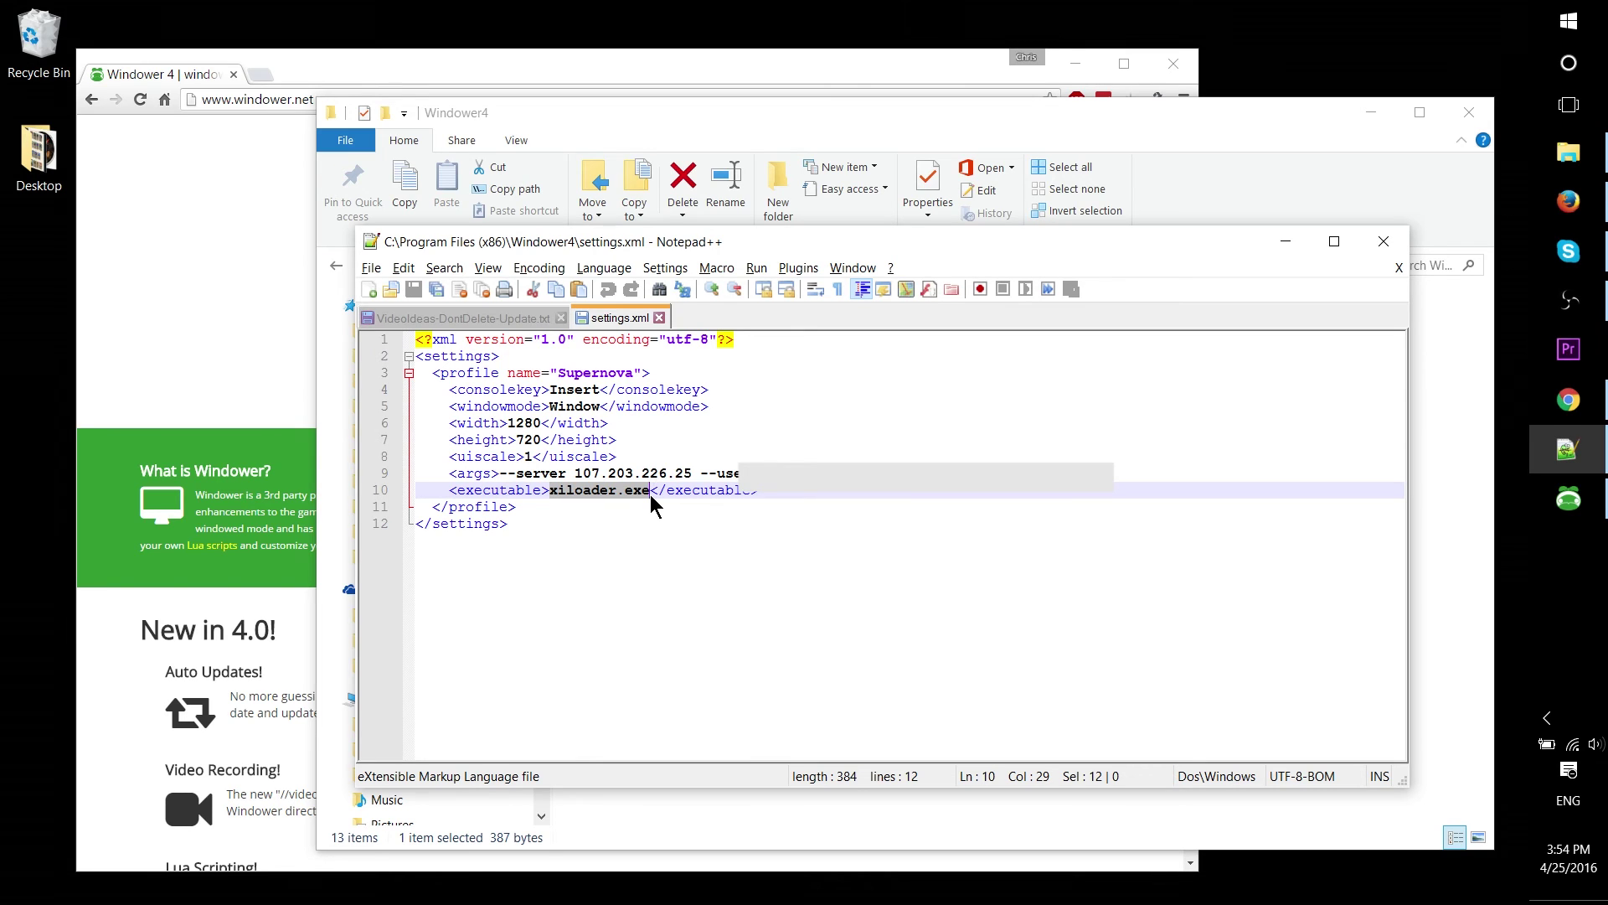
drag(758, 491, 449, 475)
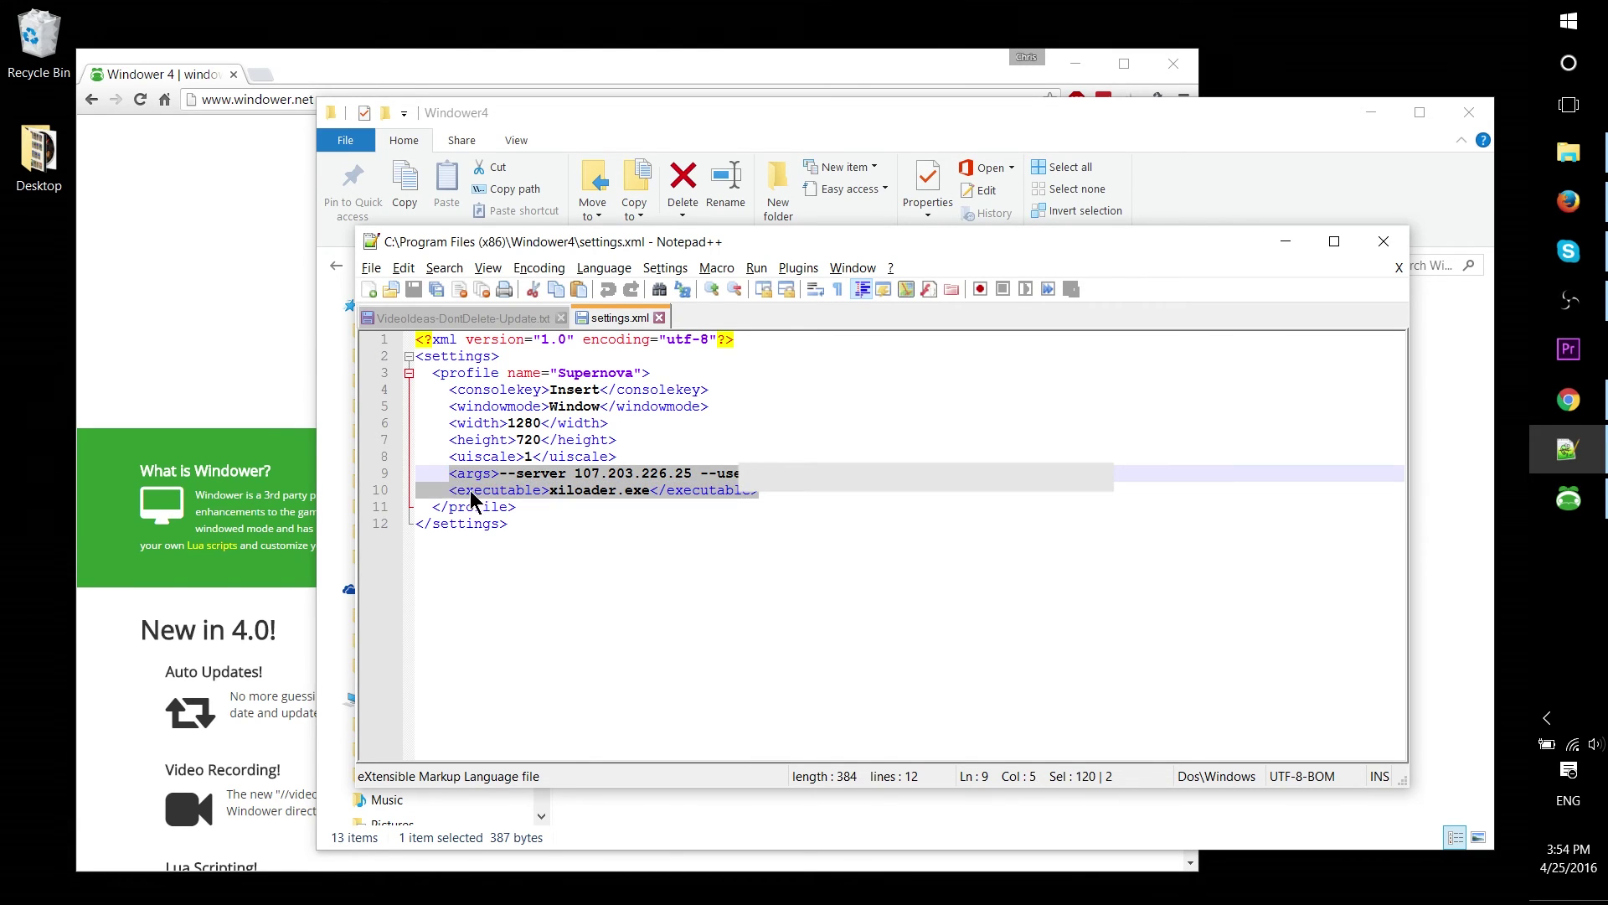
Step: Reselect the args and executable lines of the Supernova profile to review them as a pair, and clear the selection
click(449, 475)
key(Down)
key(Home)
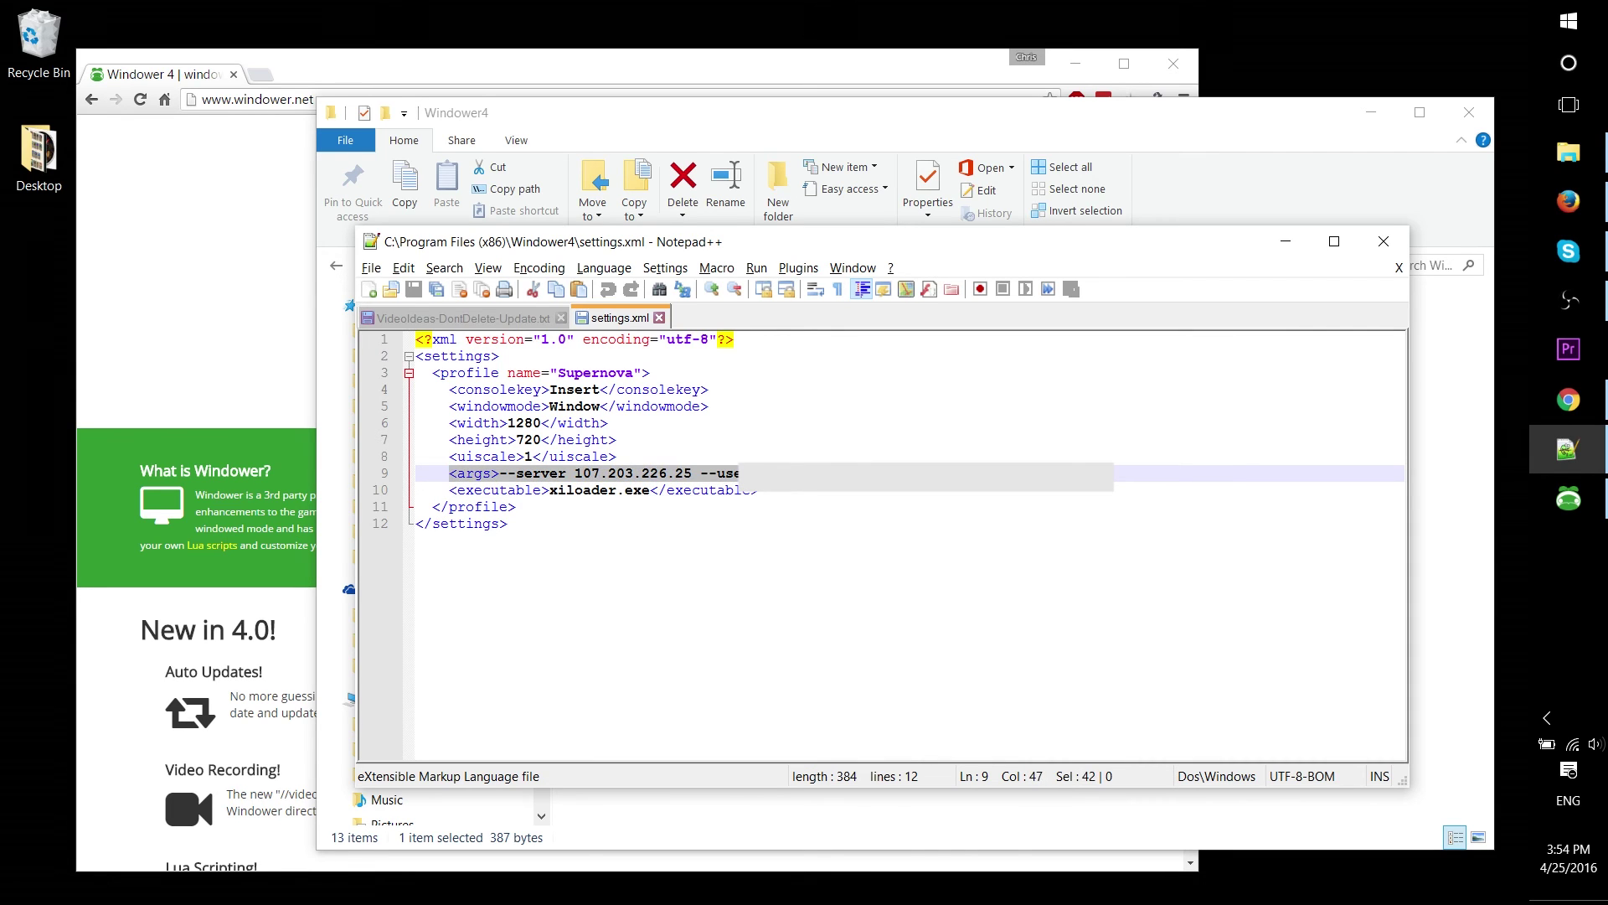
key(shift+Down)
click(768, 440)
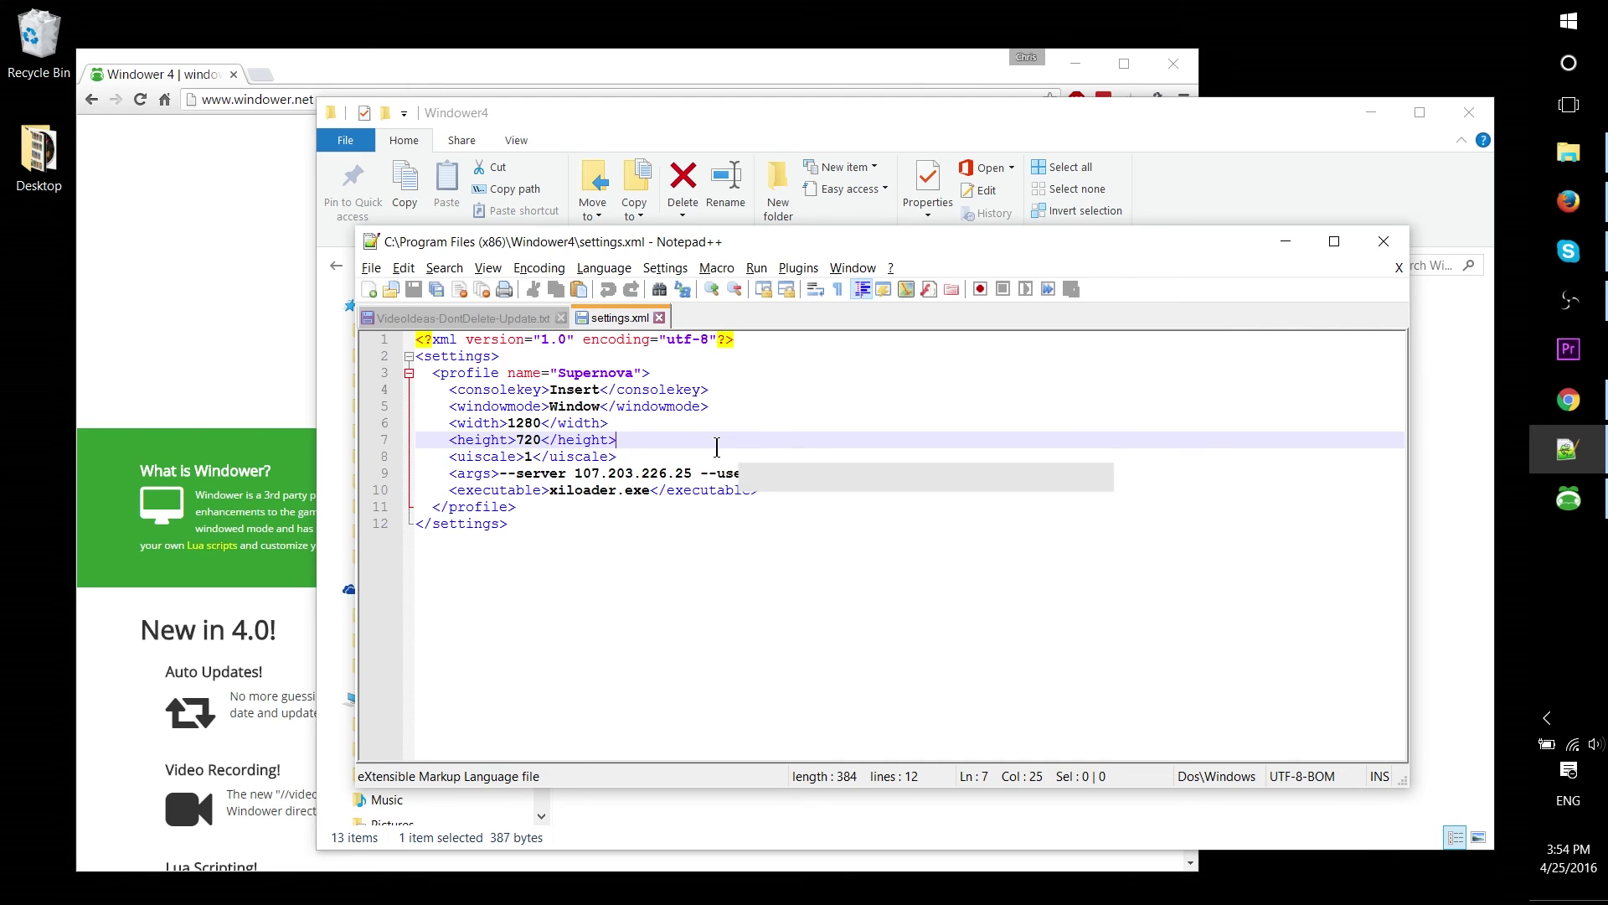
Step: Minimize Notepad++ and the Windower4 folder, and show the Windower launcher's addons list with its window moved farther right
key(alt+F4)
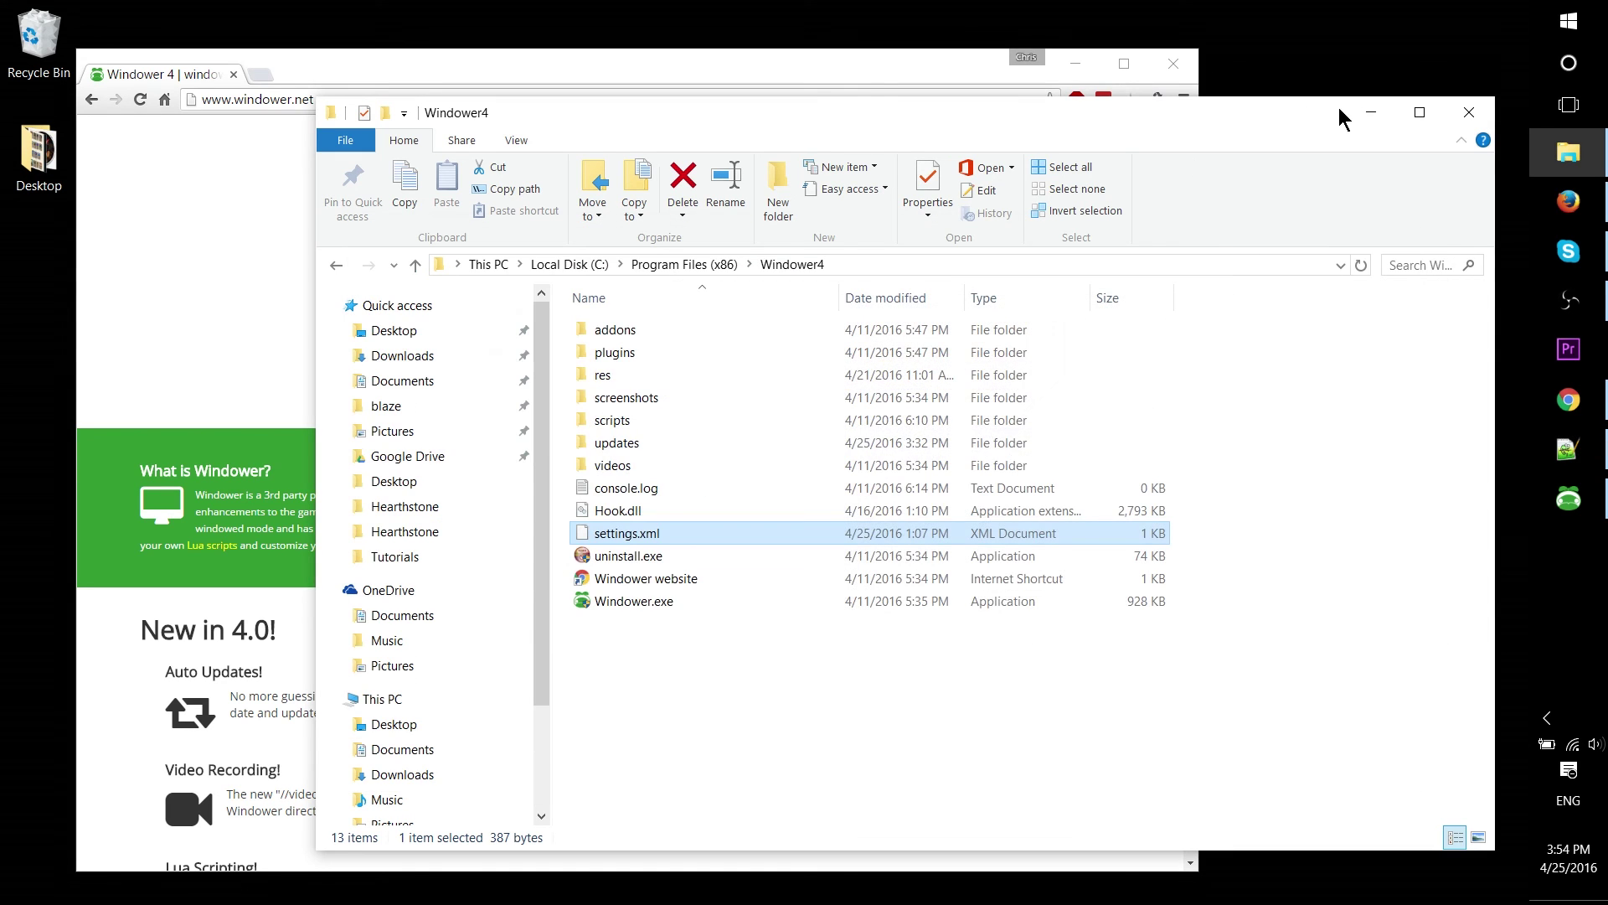
click(1372, 112)
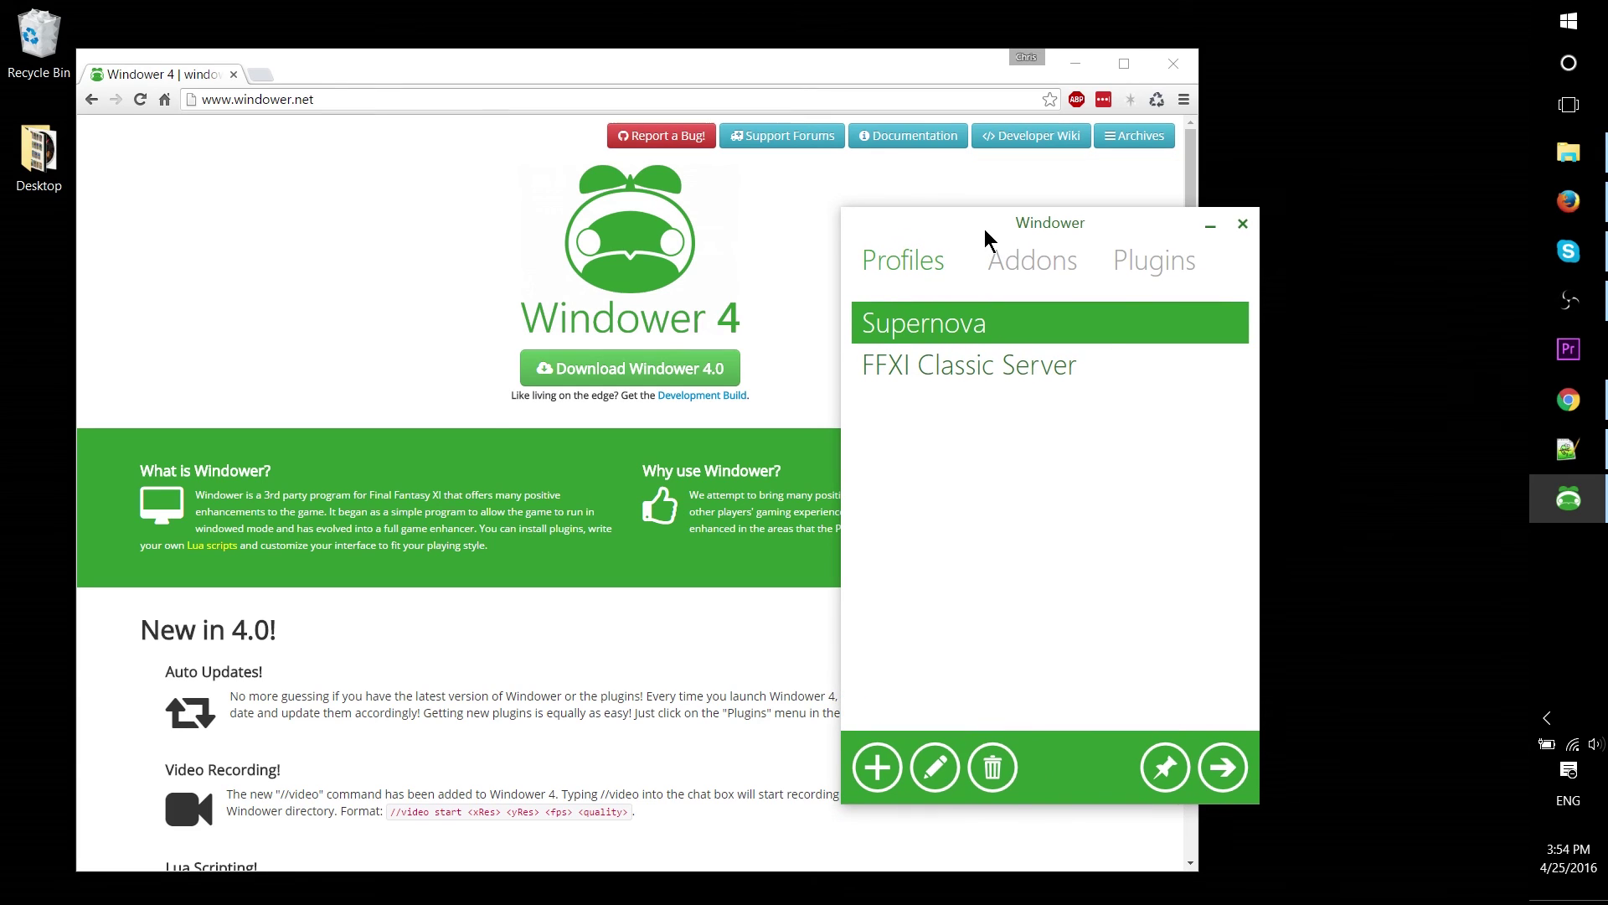
click(1017, 258)
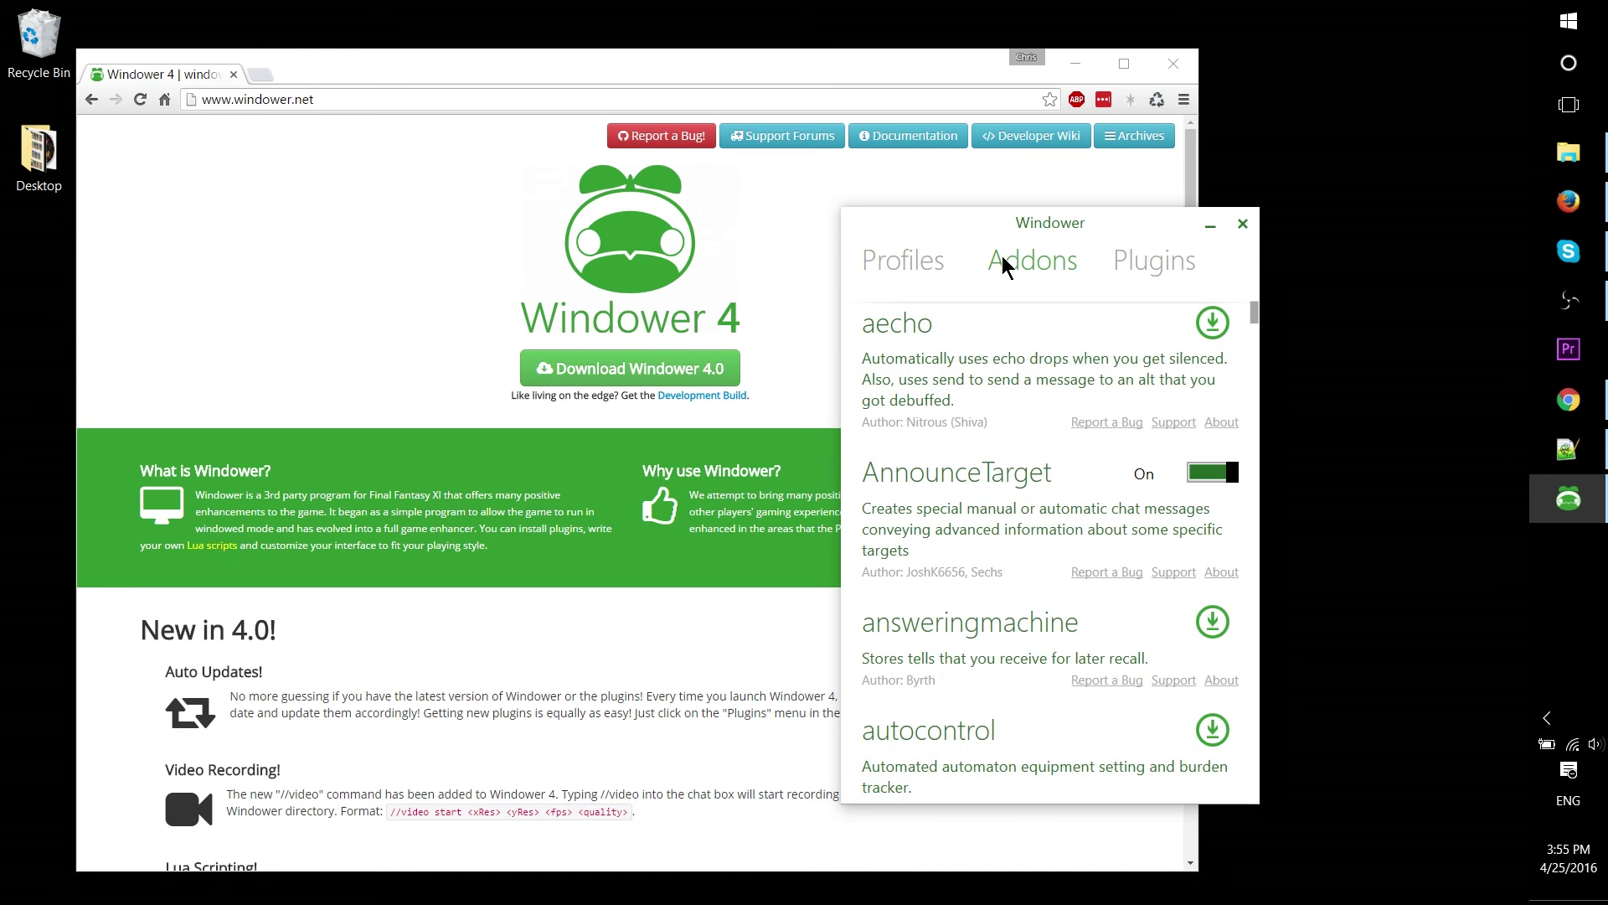
drag(958, 218, 1166, 209)
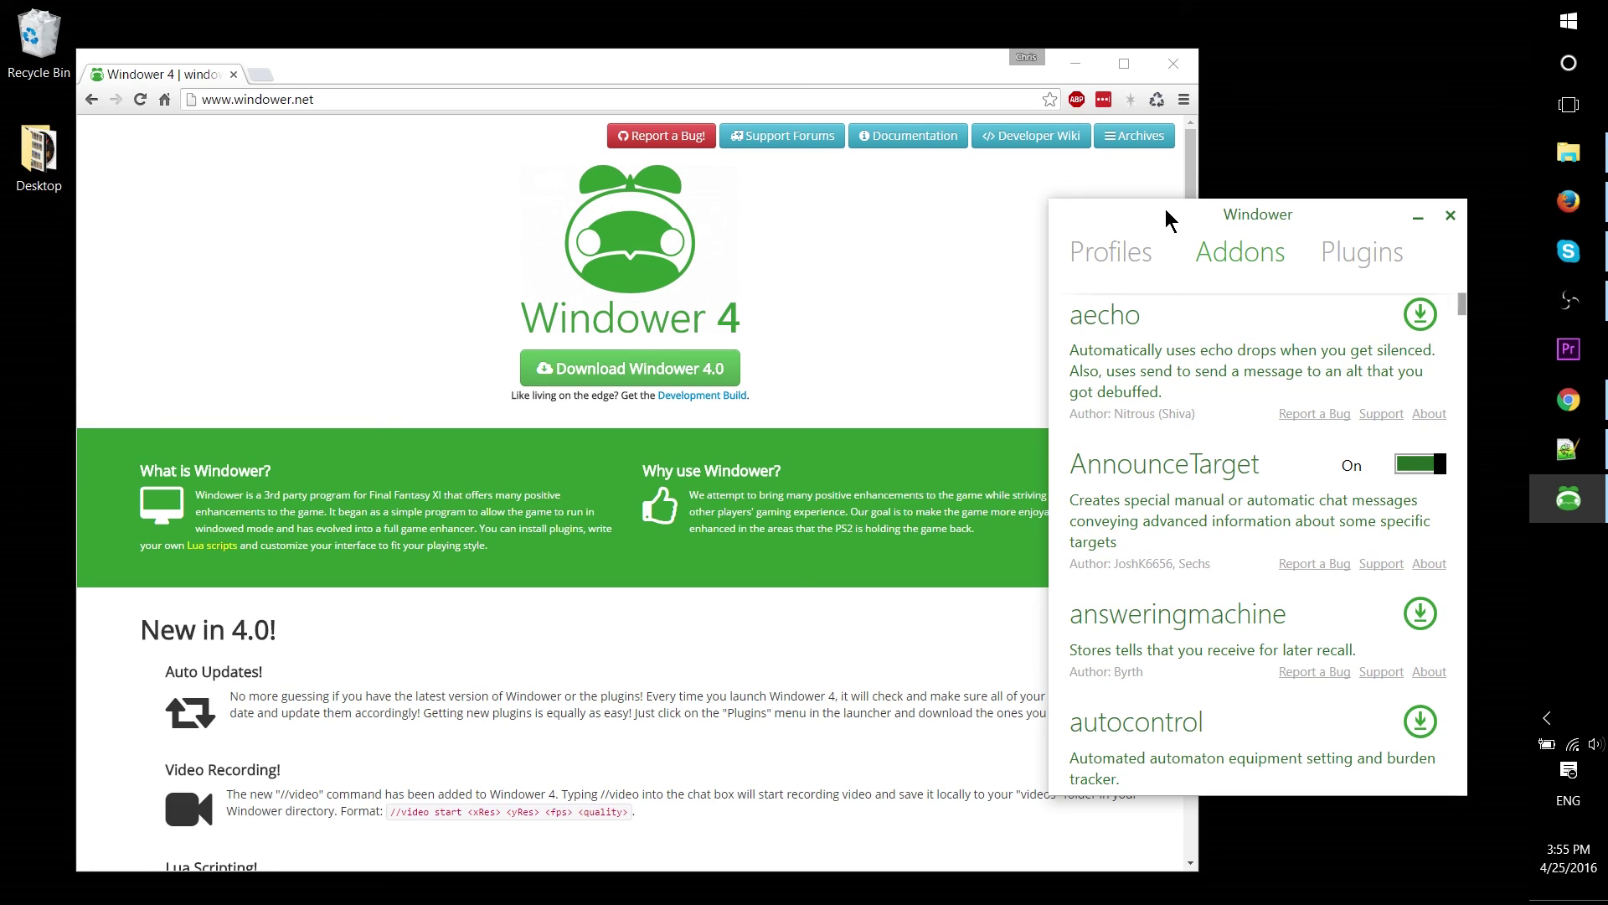